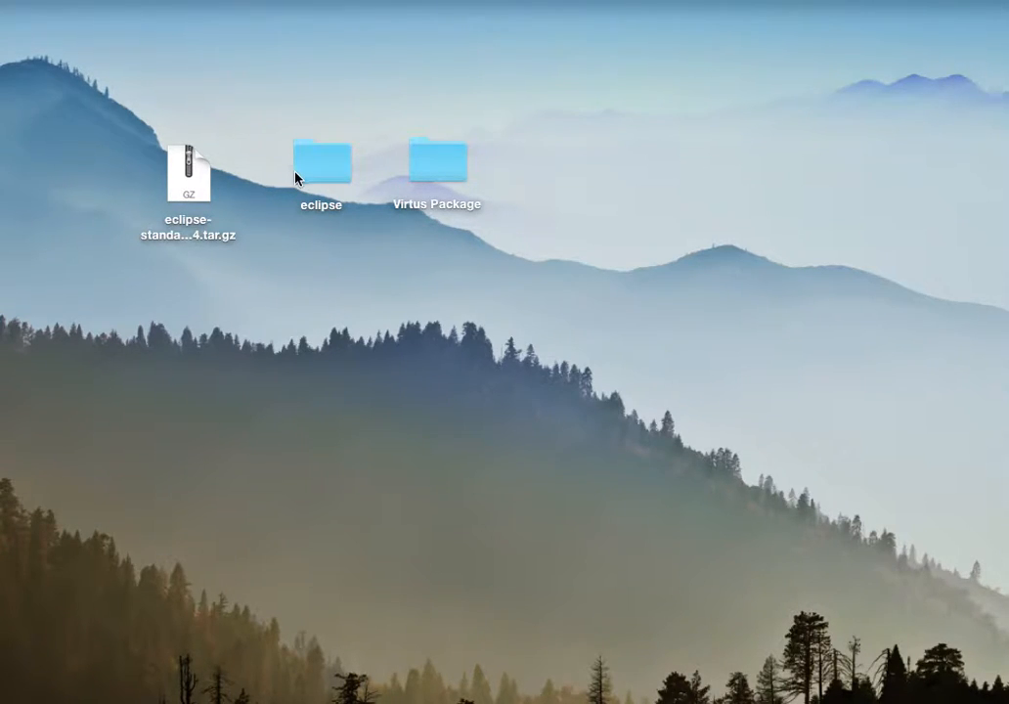
mouse_move(191, 164)
mouse_down()
mouse_move(180, 117)
mouse_move(160, 172)
mouse_move(188, 162)
mouse_up()
drag(284, 268, 134, 99)
drag(94, 255, 259, 127)
click(242, 184)
click(167, 172)
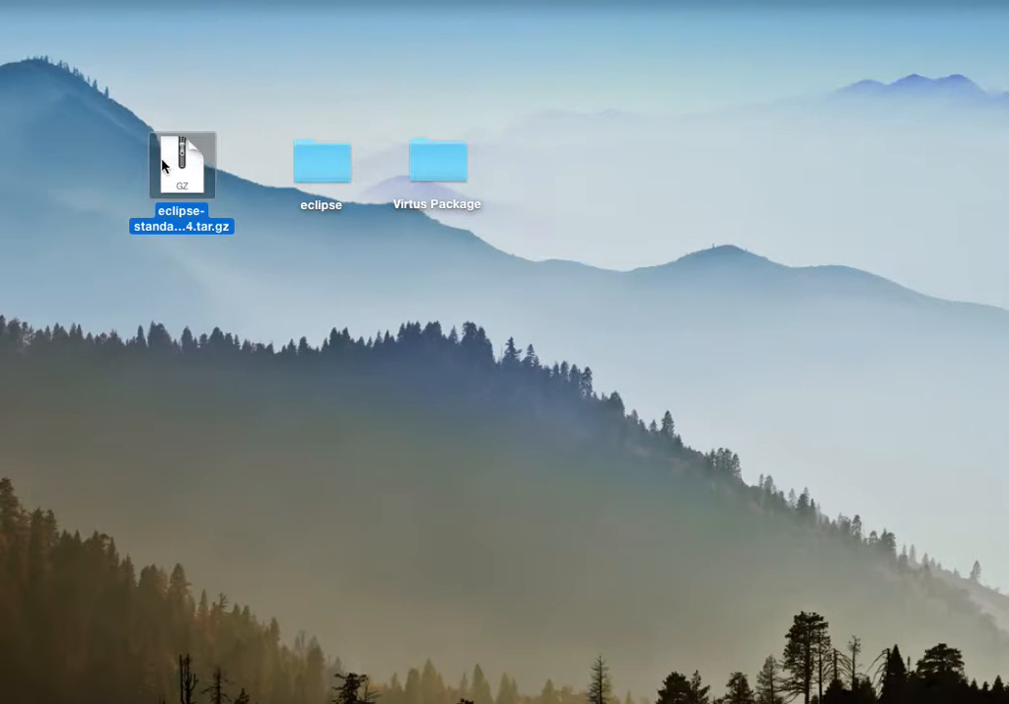
right_click(189, 153)
click(306, 74)
click(333, 172)
drag(302, 142, 284, 179)
Step: Extract the Eclipse .tar.gz archive on the desktop, and move the duplicate extracted folder and the archive to the Trash
double_click(199, 166)
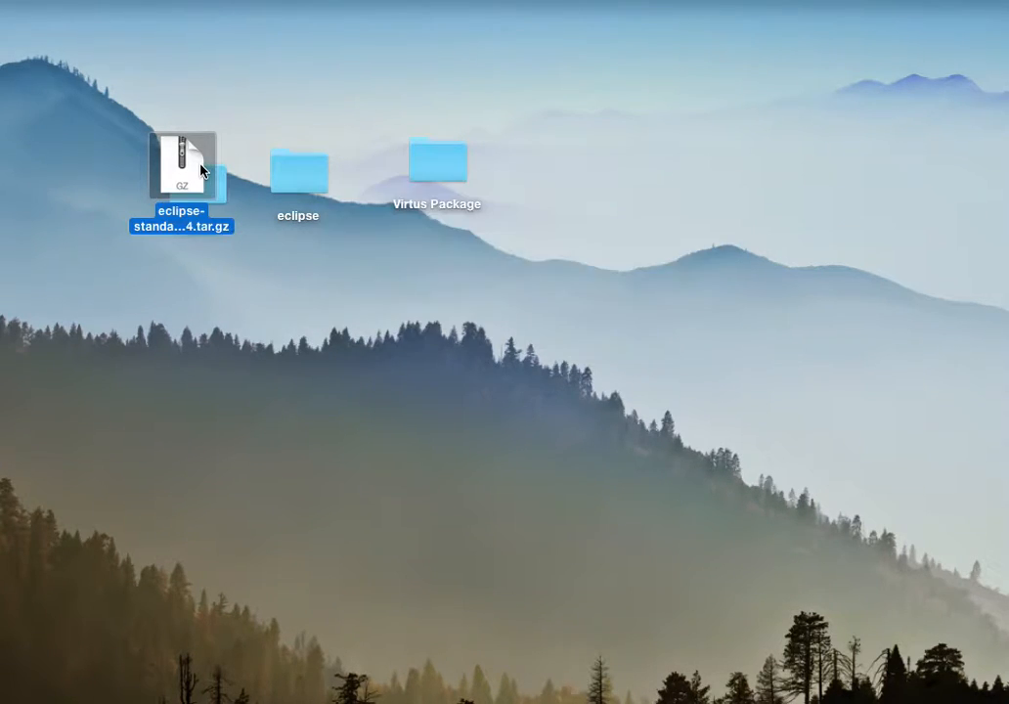
drag(187, 185, 260, 332)
click(213, 197)
drag(212, 196, 993, 696)
click(254, 308)
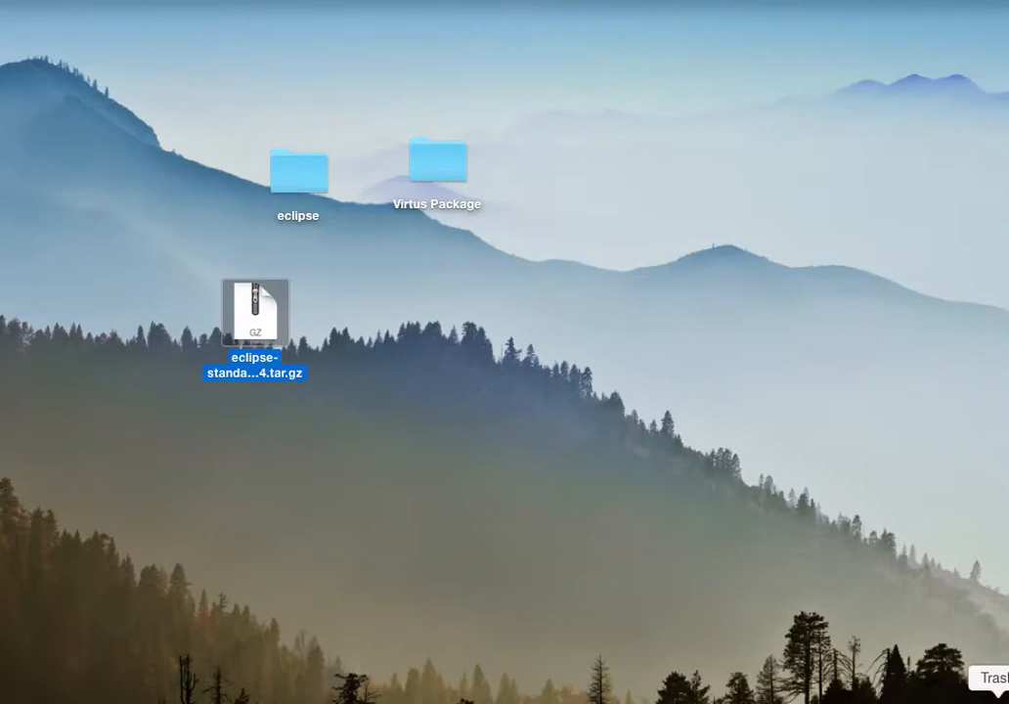
drag(254, 308, 992, 696)
Step: Launch Eclipse from the desktop's eclipse folder and minimize its window, leaving the desktop clear
double_click(303, 176)
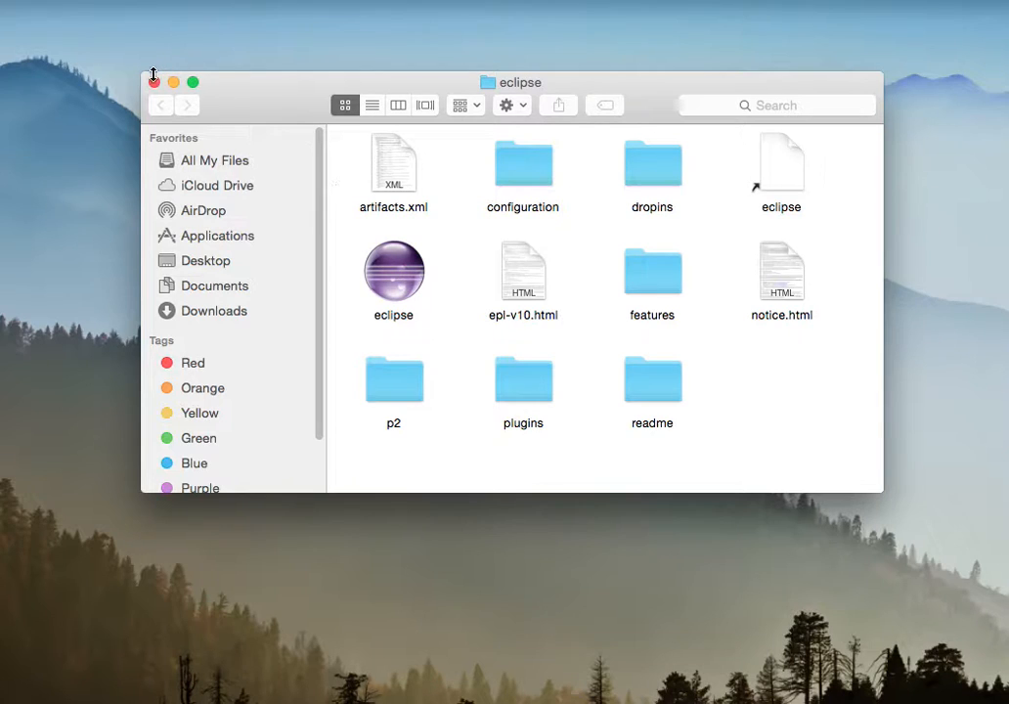
double_click(396, 274)
click(155, 82)
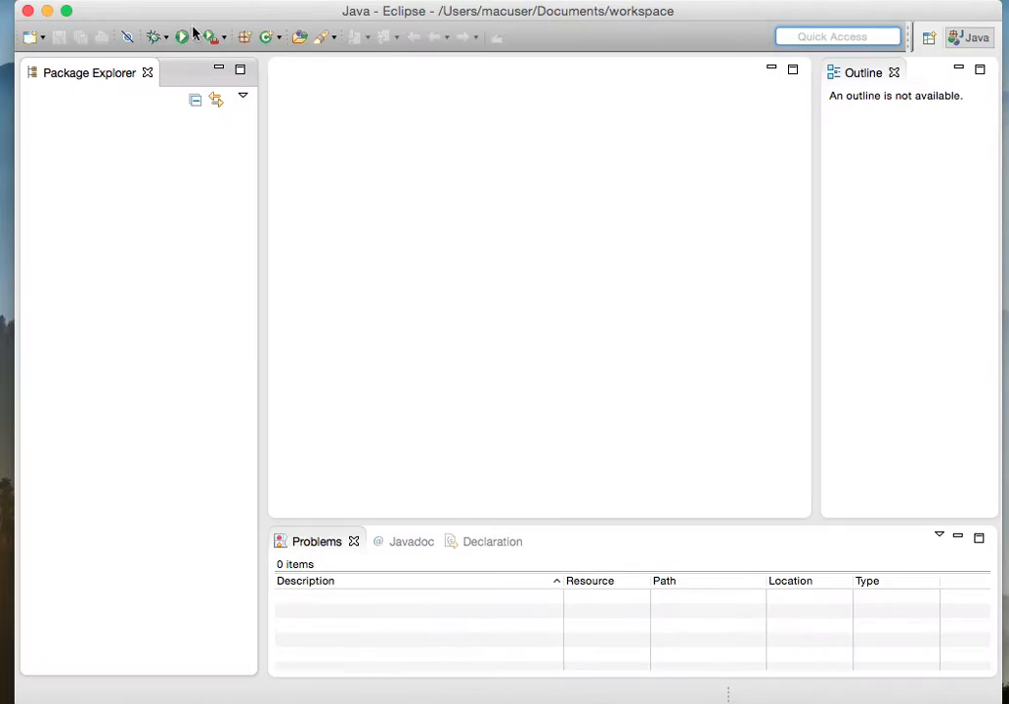
click(47, 13)
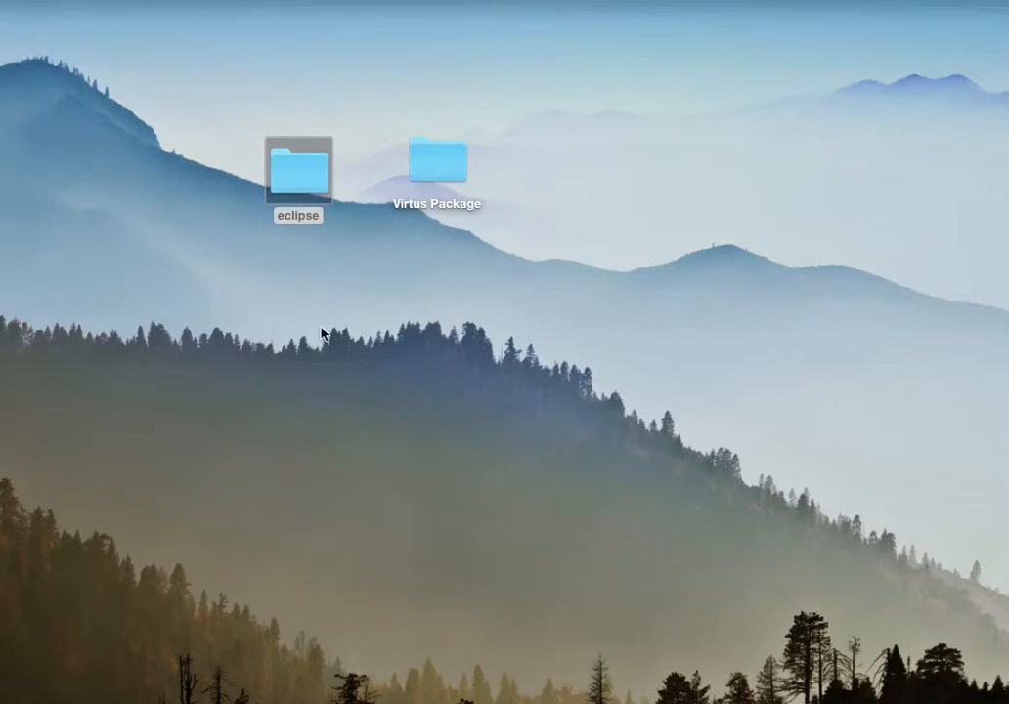
Step: Extract Server.zip inside the Virtus Package folder and move the extracted Server folder to the desktop
drag(441, 162, 760, 184)
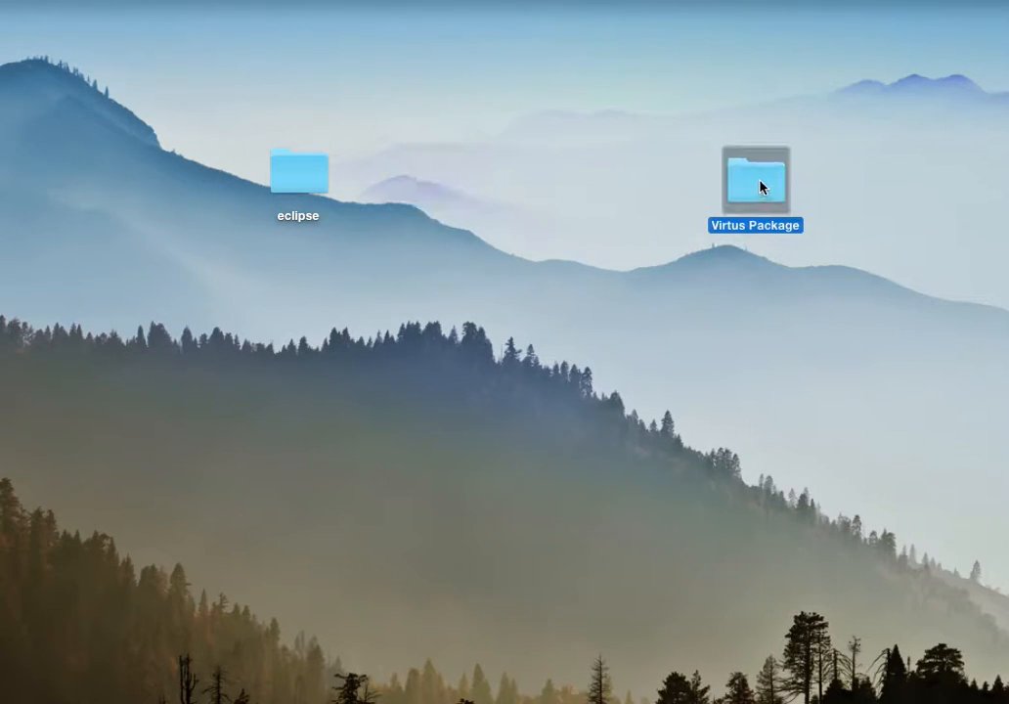
click(818, 384)
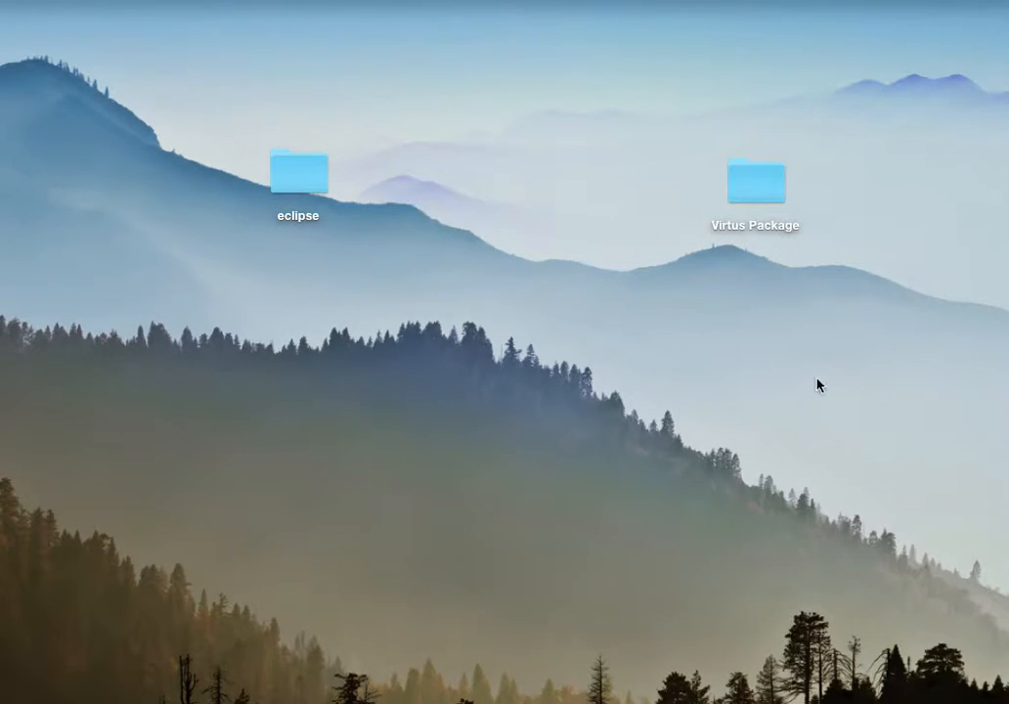
double_click(762, 186)
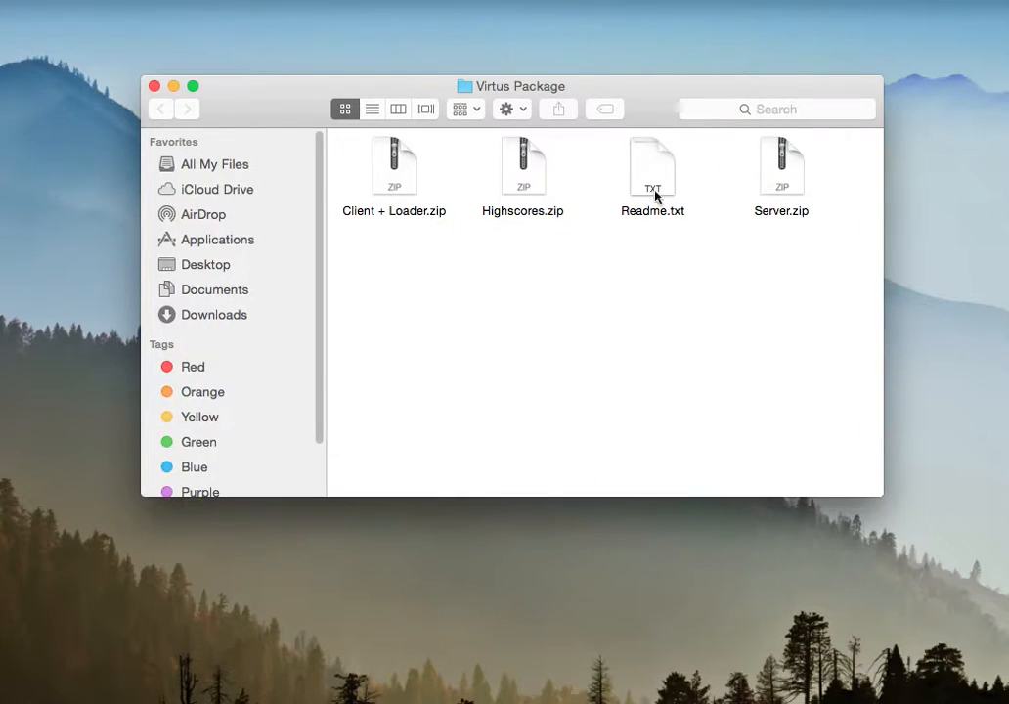
drag(458, 90, 499, 107)
click(445, 167)
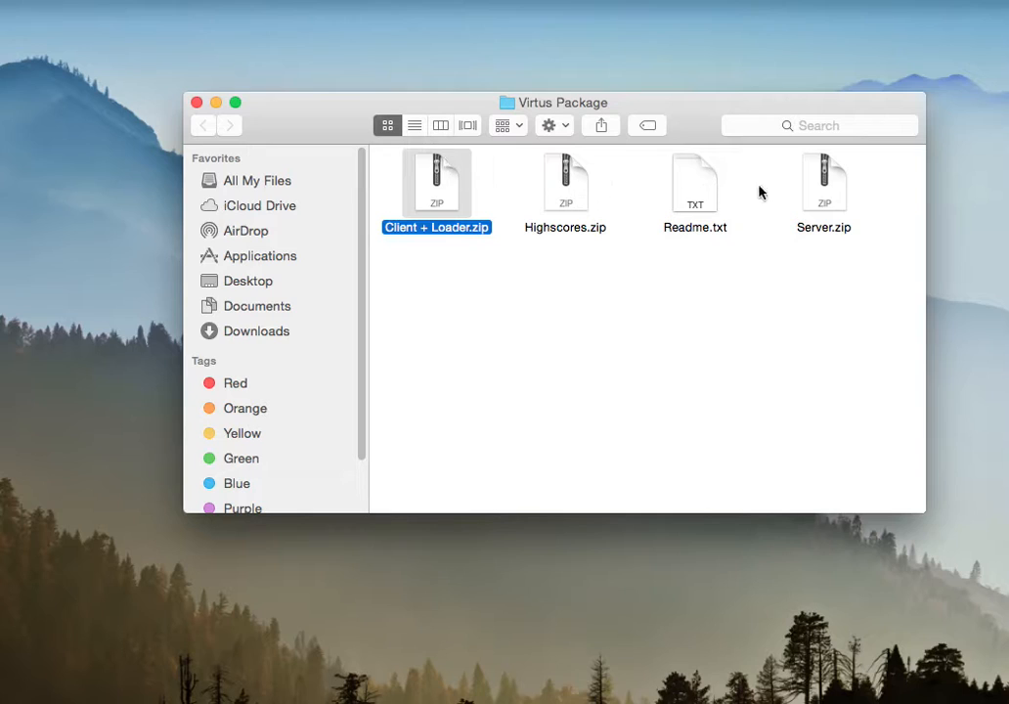
click(824, 176)
click(453, 182)
click(832, 189)
click(444, 186)
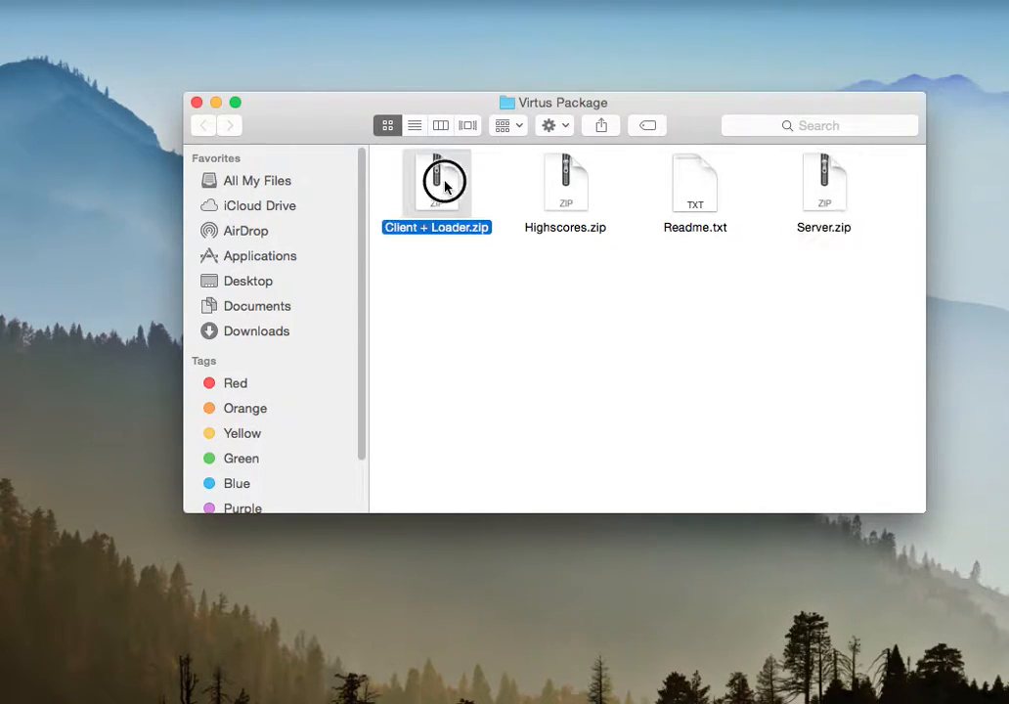
double_click(827, 208)
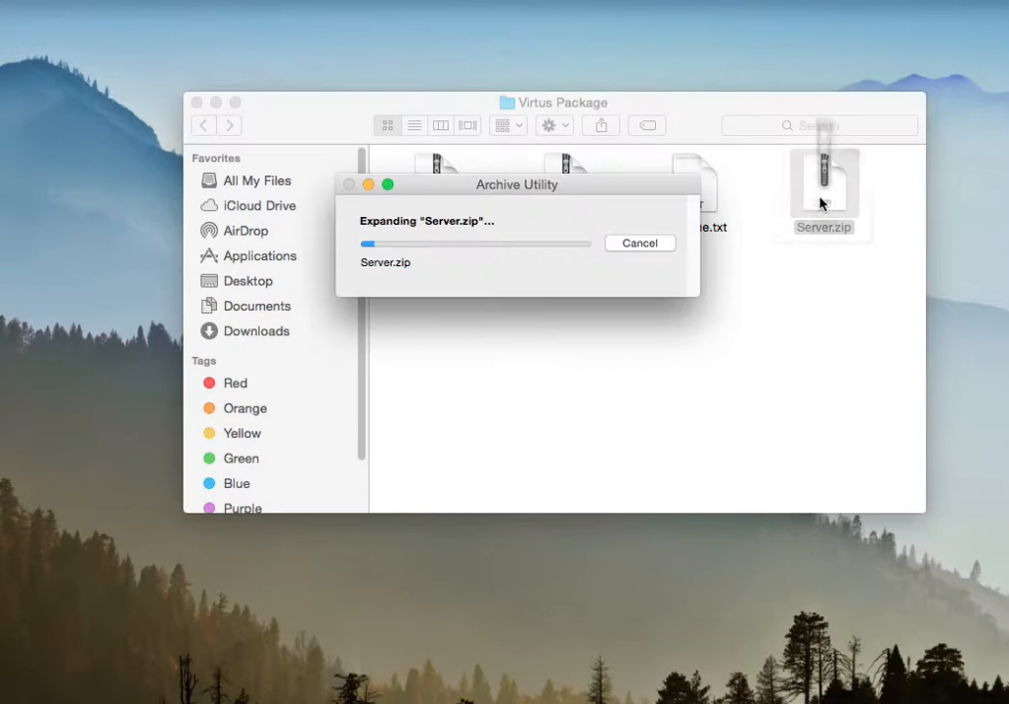
drag(861, 217, 105, 199)
Step: Extract Client + Loader.zip, move the extracted Client + Loader folder to the desktop and close the Virtus Package window
click(437, 189)
double_click(437, 189)
drag(480, 216, 94, 281)
click(196, 102)
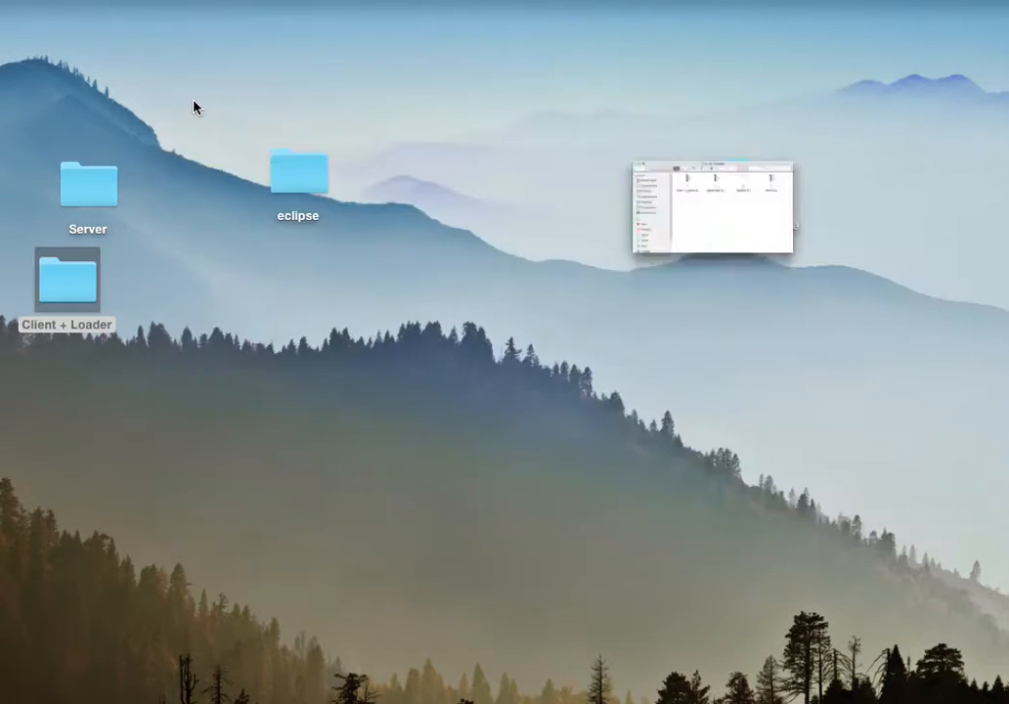
Step: Move the Client folder out of Client + Loader next to Server on the desktop and discard the Client + Loader folder
double_click(79, 277)
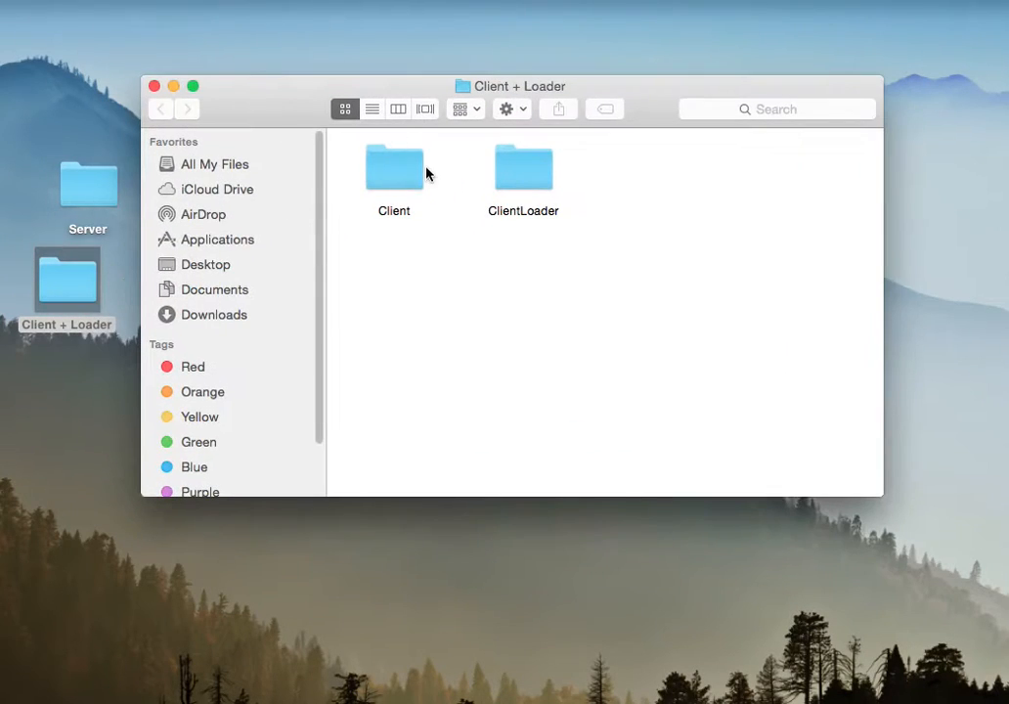
drag(371, 179, 199, 20)
click(155, 89)
drag(80, 280, 885, 703)
drag(209, 38, 165, 185)
drag(286, 197, 648, 197)
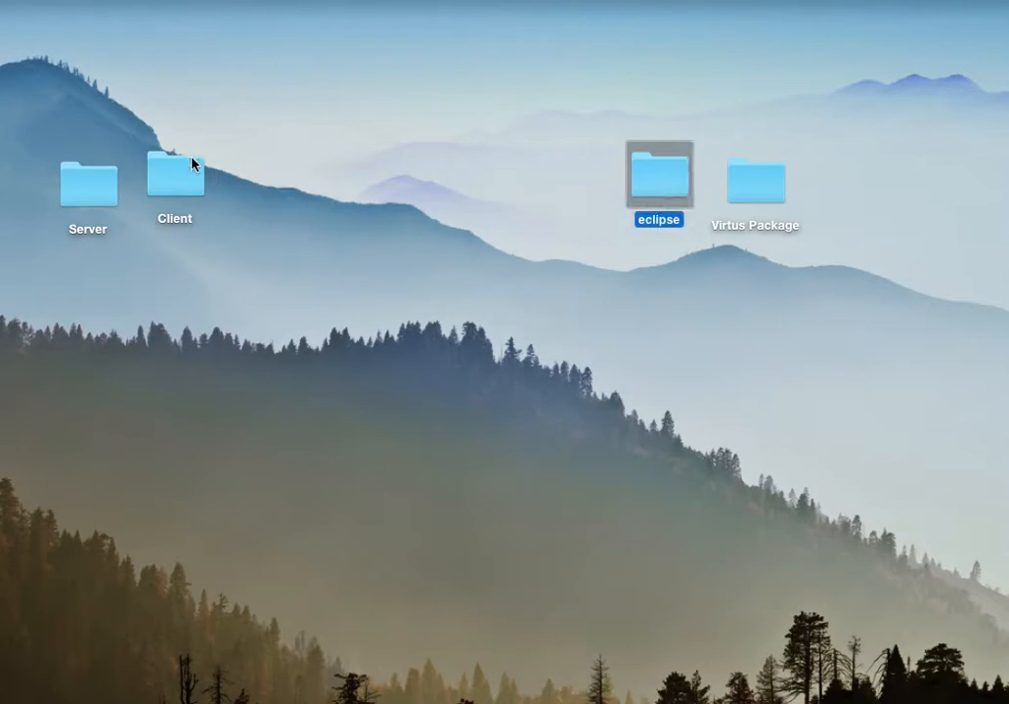
Step: Examine the virtus packages in the Client folder's src and bin subfolders
double_click(172, 191)
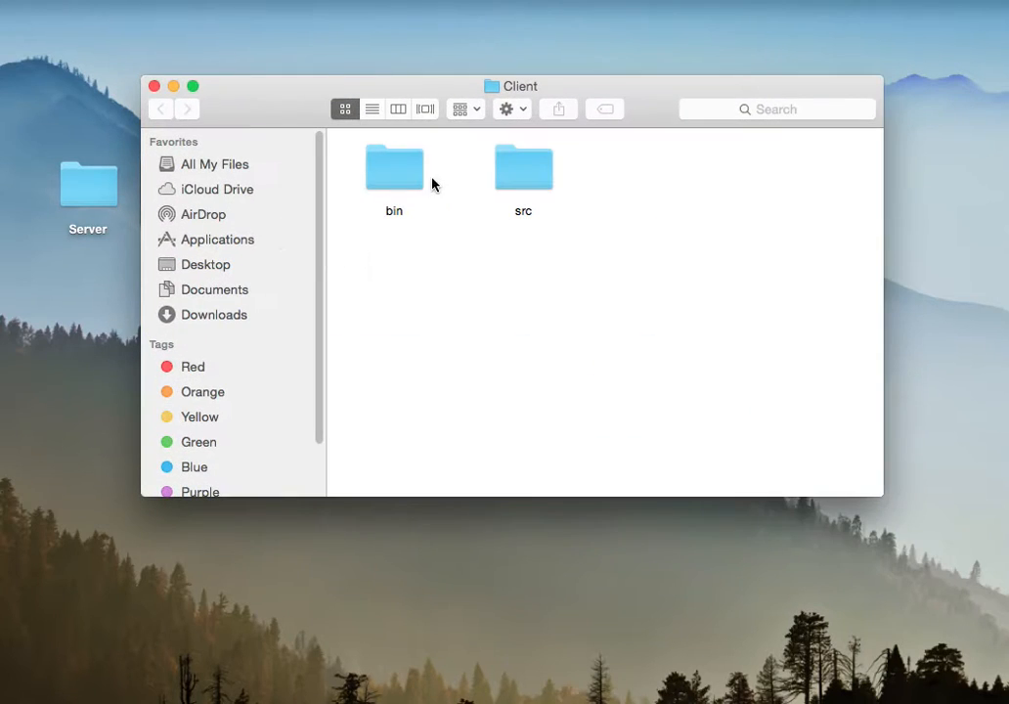
double_click(533, 178)
click(412, 182)
double_click(411, 183)
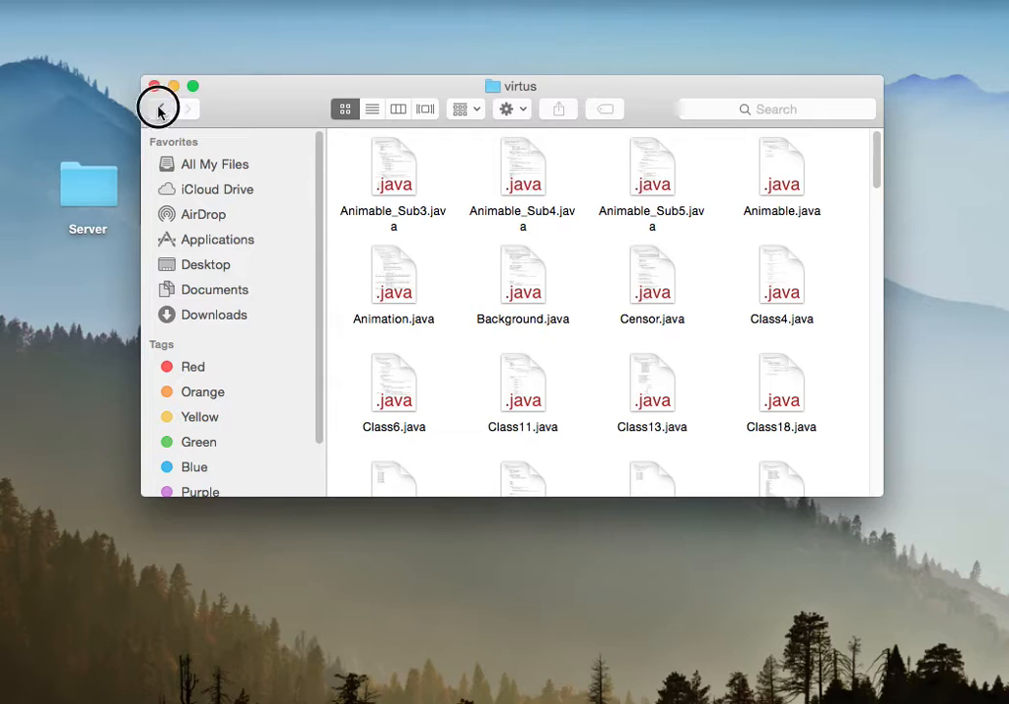
click(159, 109)
click(159, 111)
double_click(410, 185)
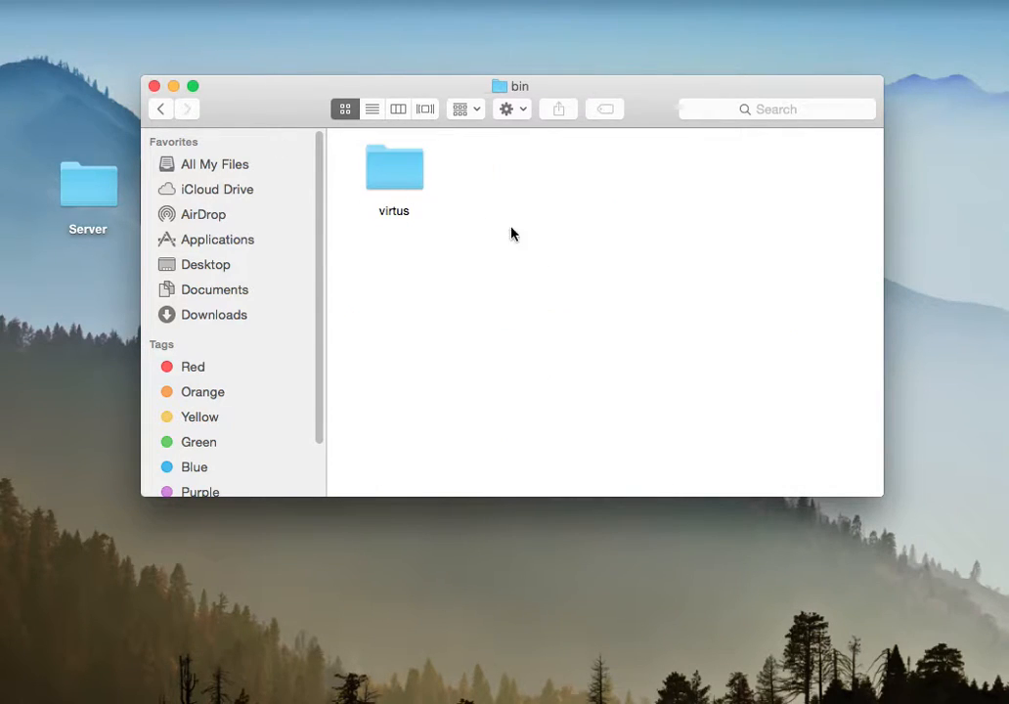
double_click(366, 172)
click(163, 108)
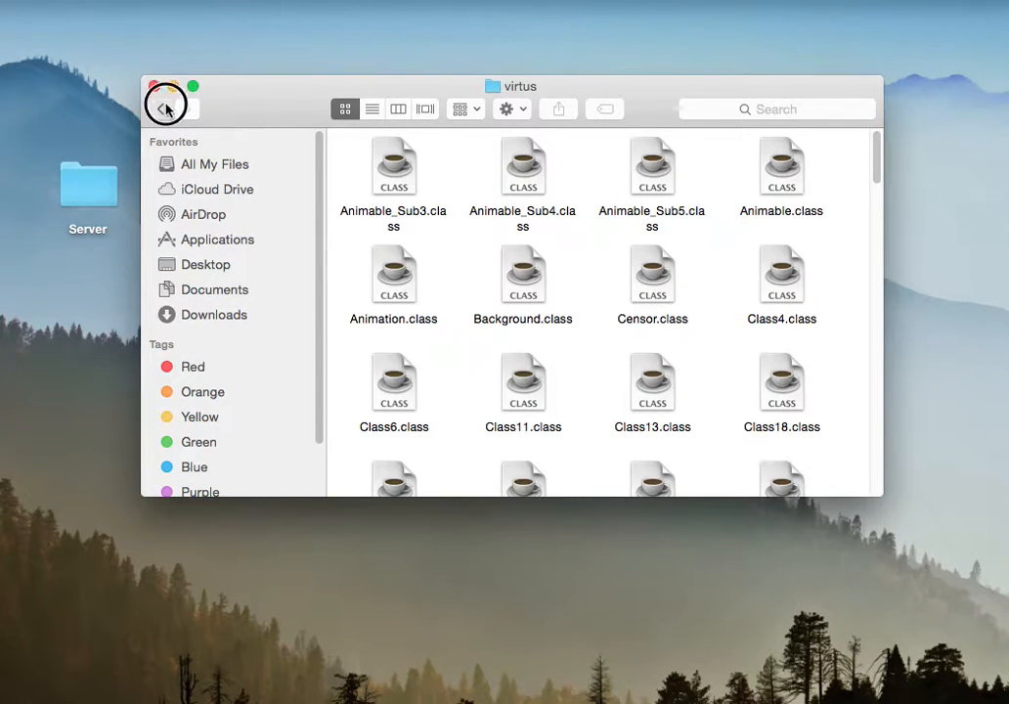
click(164, 108)
click(154, 86)
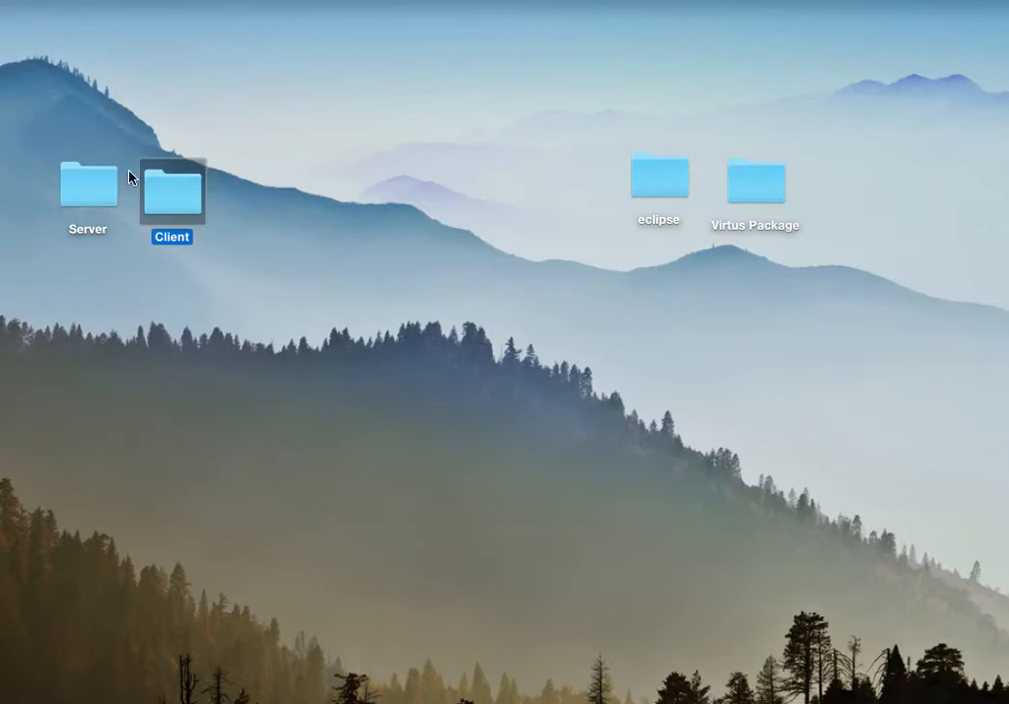
Step: Open the Server folder and look over EPK.bat, ES.bat and initialize all.bat
click(104, 178)
double_click(105, 178)
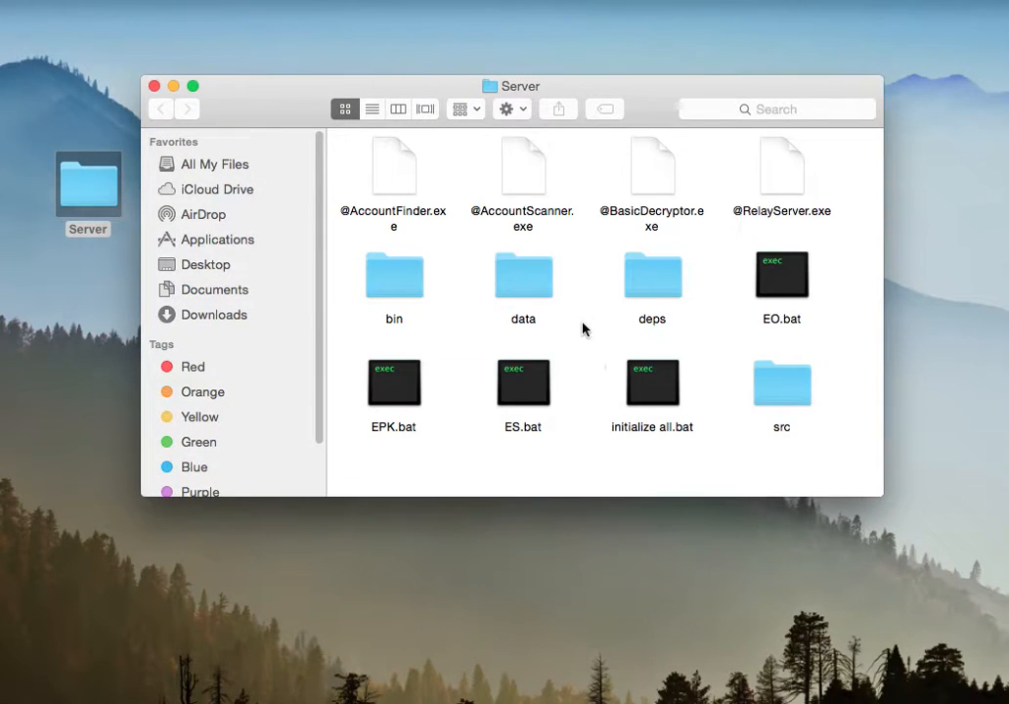
drag(698, 464, 396, 408)
click(527, 470)
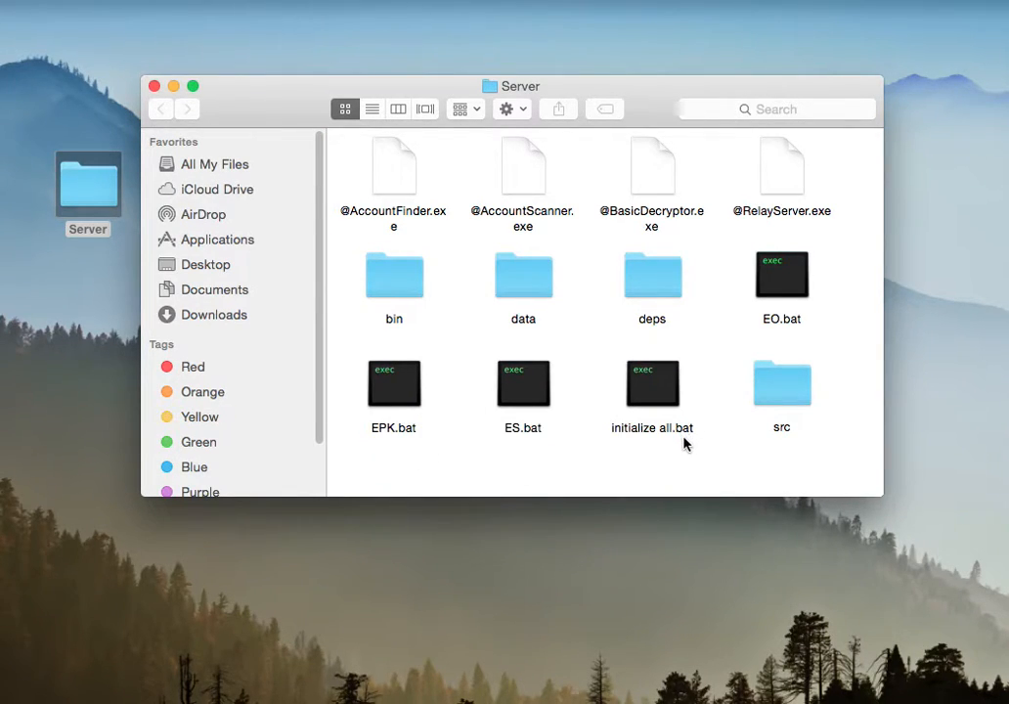
drag(683, 443, 401, 372)
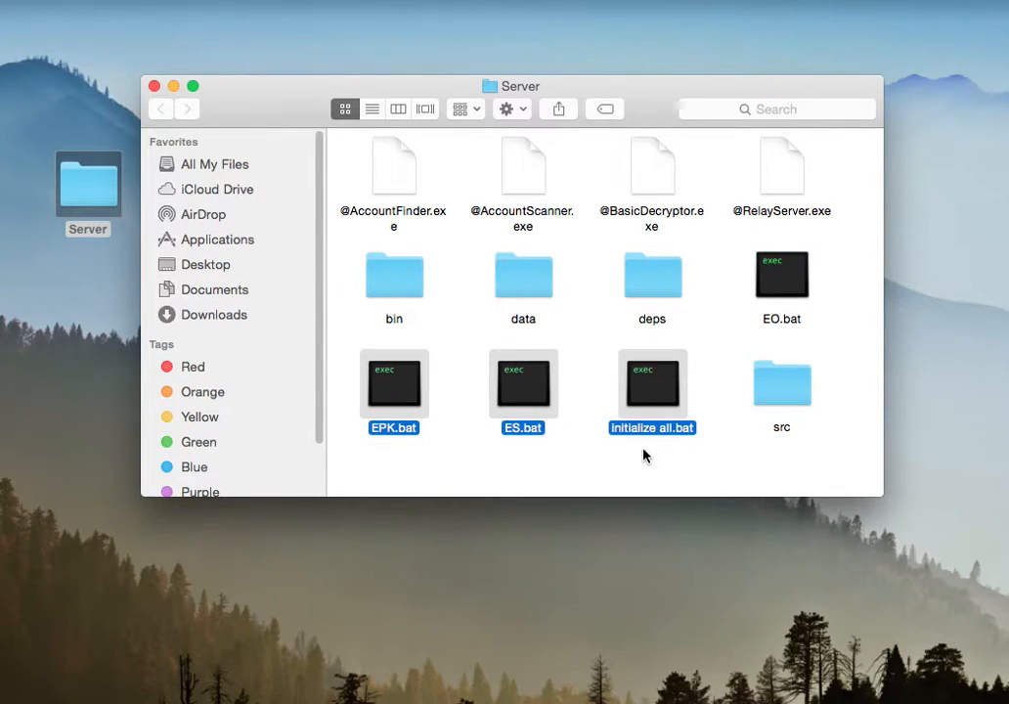
click(712, 474)
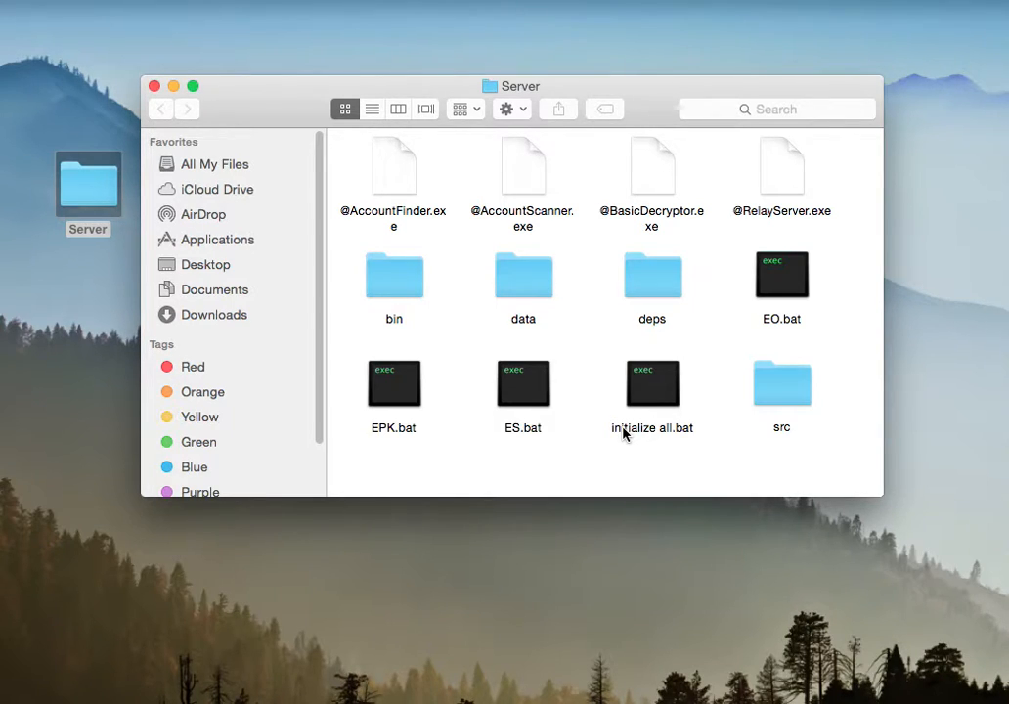
Step: Move EPK.bat, ES.bat, initialize all.bat and EO.bat from the Server folder to the Trash and close its window
drag(669, 458, 396, 387)
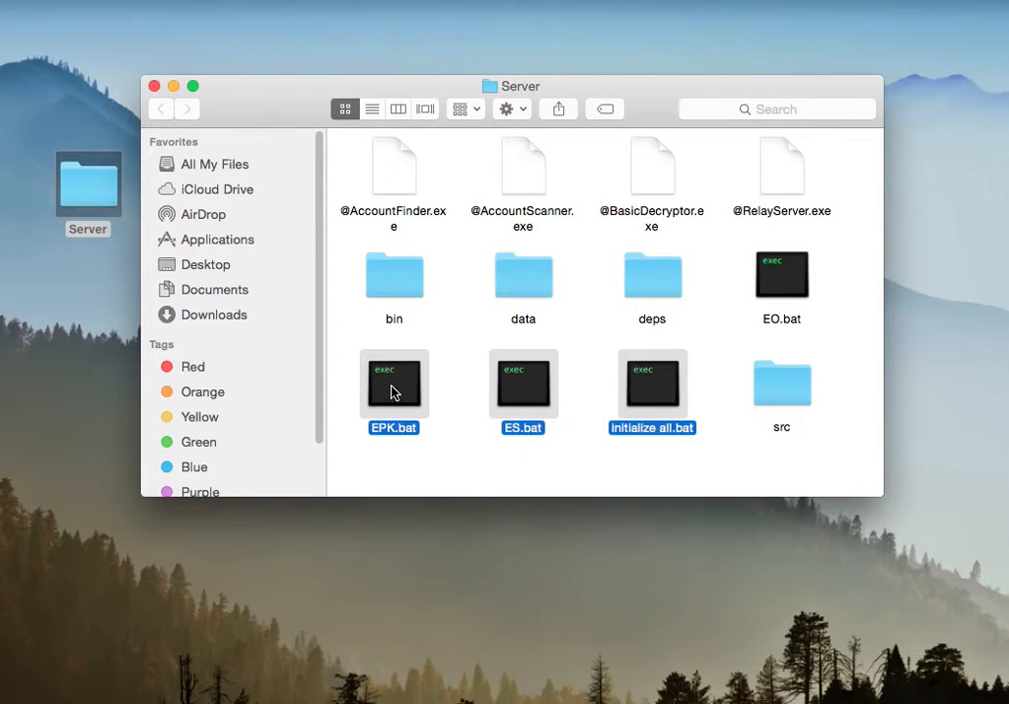
right_click(394, 389)
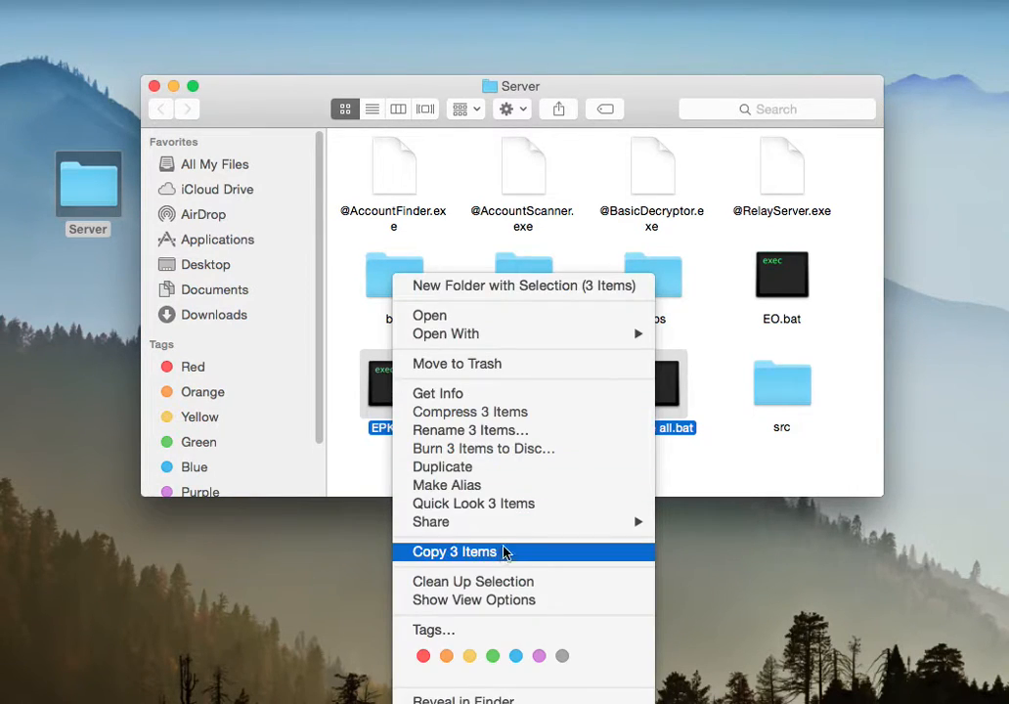
click(777, 477)
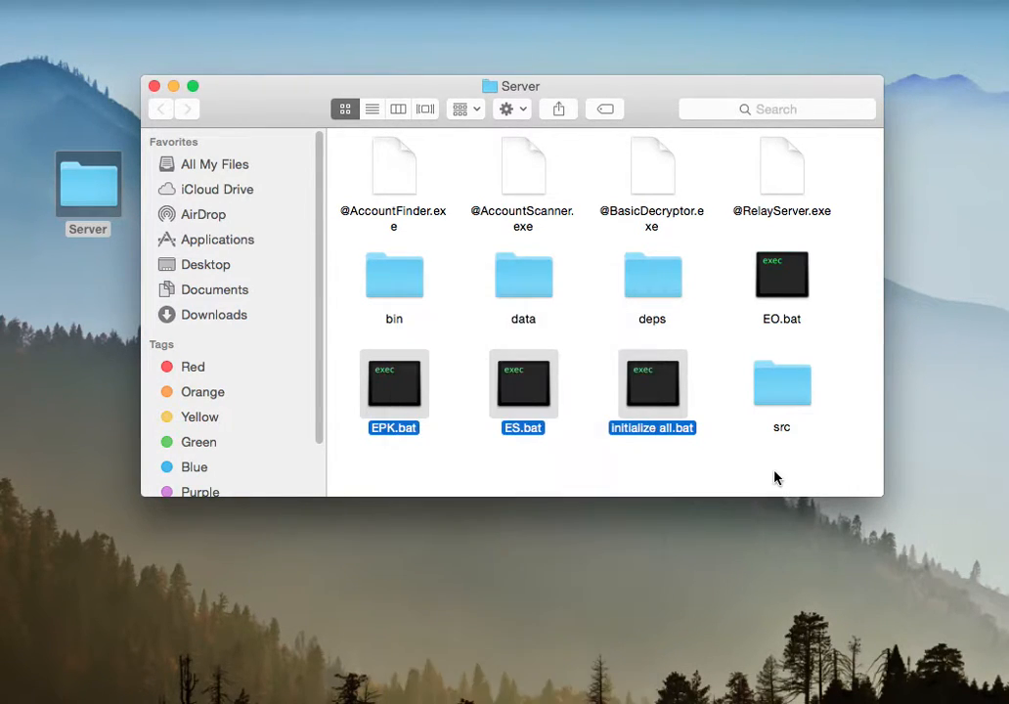
click(645, 466)
drag(672, 481, 401, 386)
key(super+BackSpace)
click(779, 289)
key(super+BackSpace)
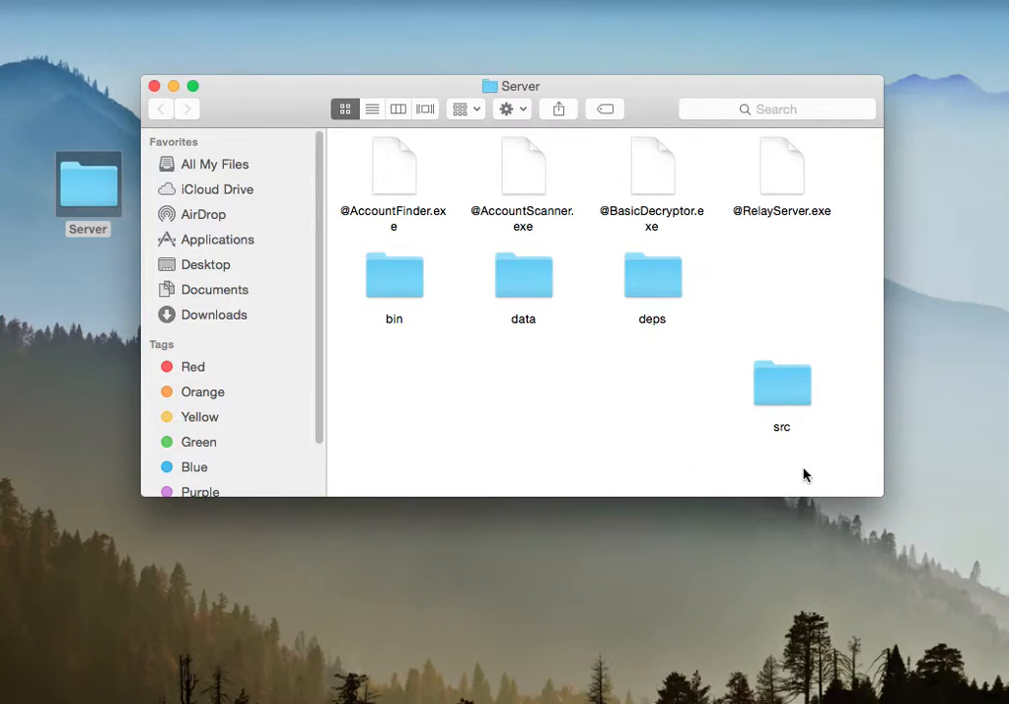
click(154, 86)
Step: Switch back to Eclipse and start a new Java project named RS'PS PROJECT
click(651, 696)
drag(488, 18, 492, 18)
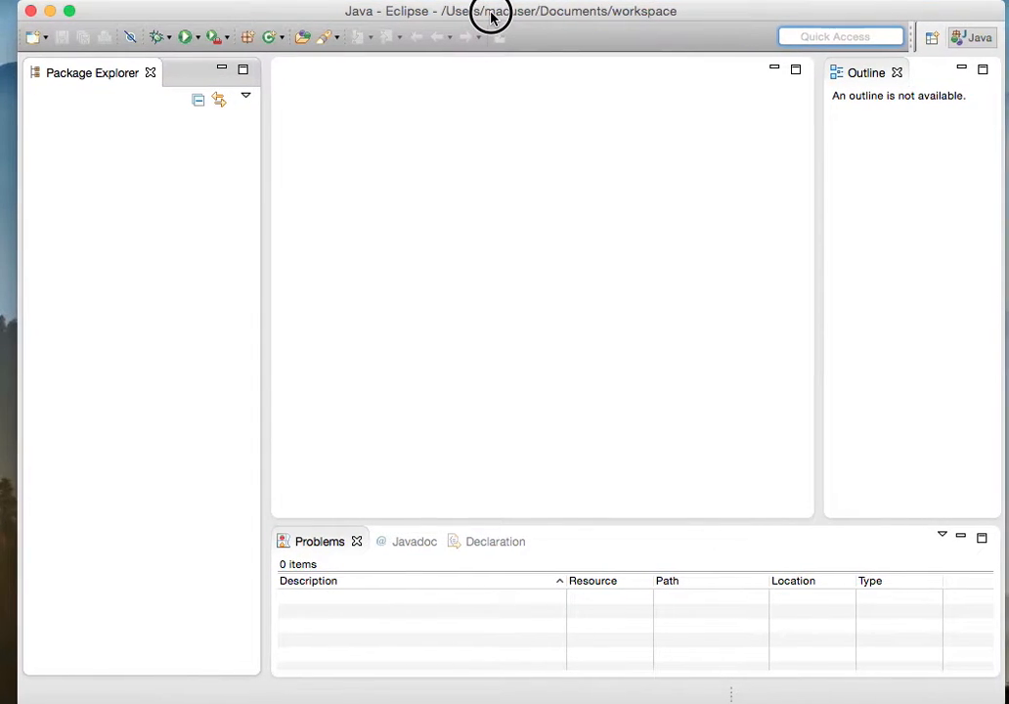
click(44, 36)
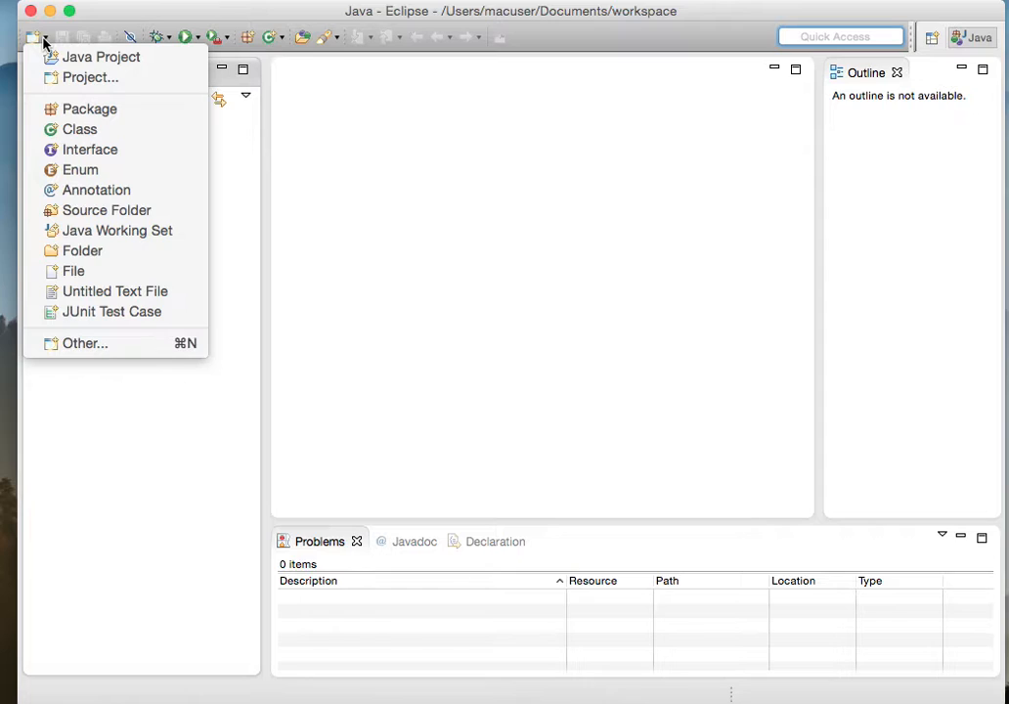
click(93, 59)
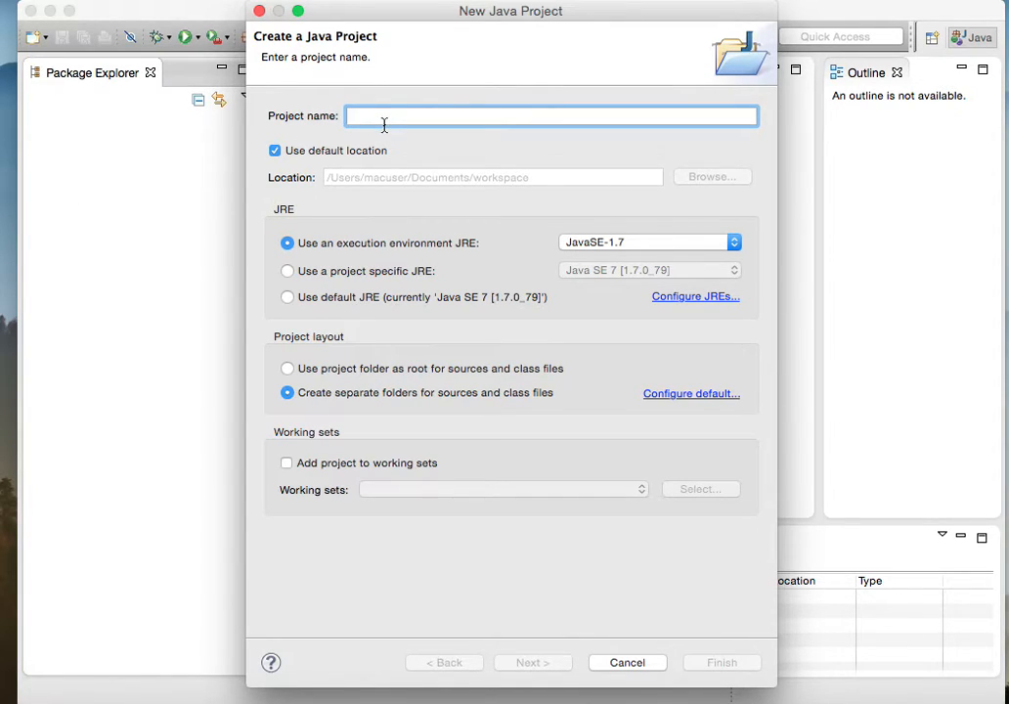
text(RS{S)
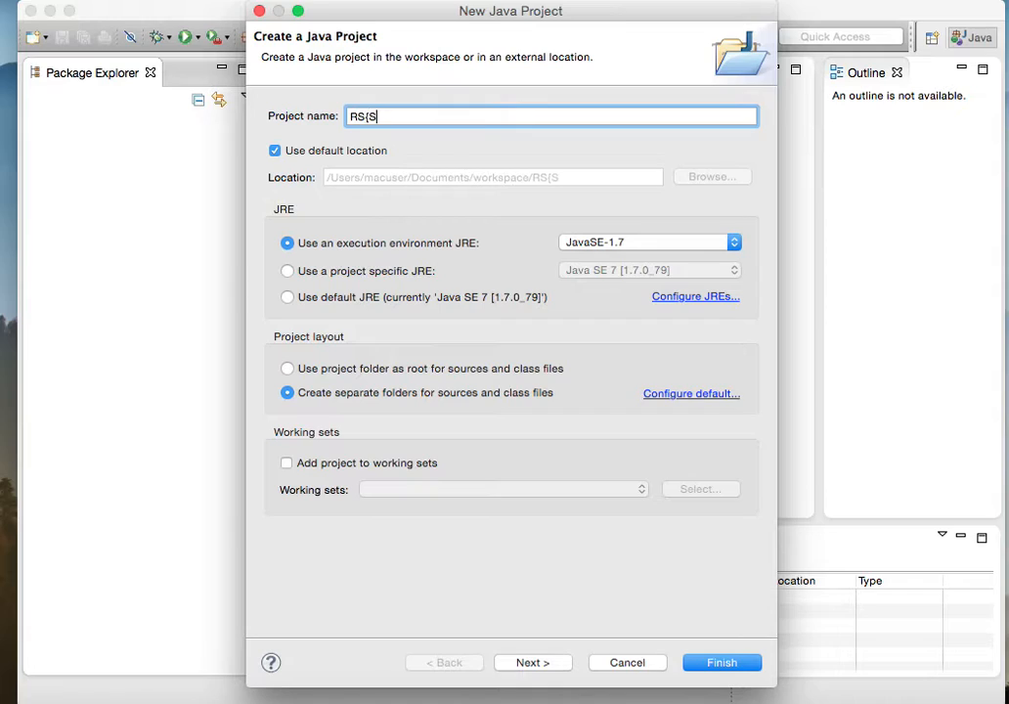
key(BackSpace)
key(BackSpace)
text(PS PROJECT)
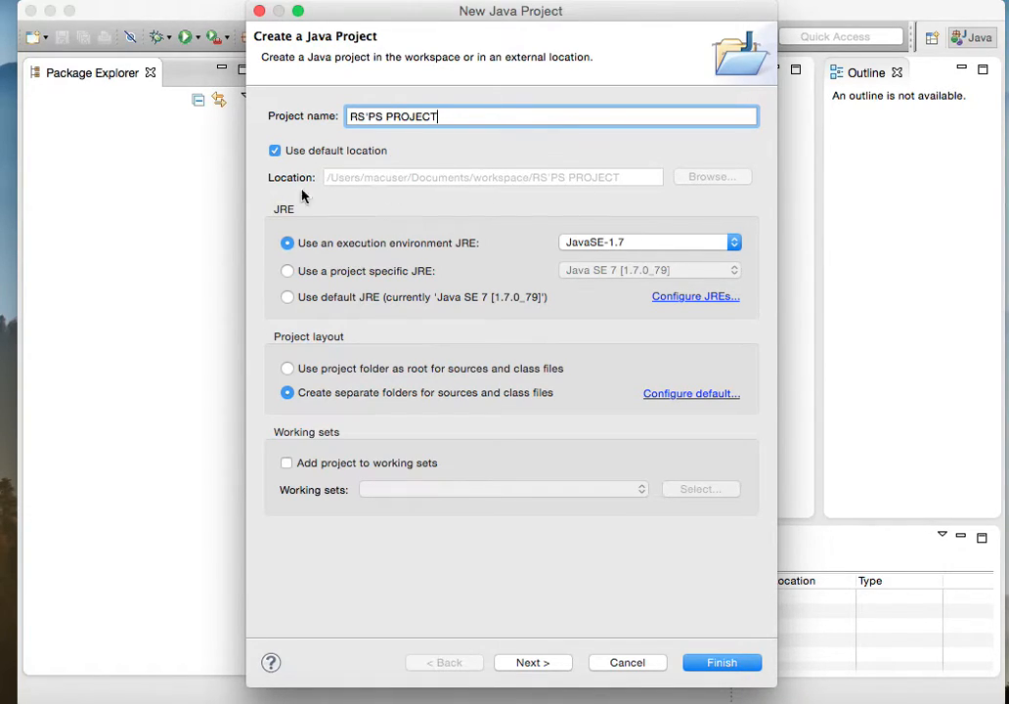
Step: Use JavaSE-1.7 as the project's execution environment JRE, preview the Java build settings and return to the project name page
click(741, 244)
click(624, 244)
click(535, 663)
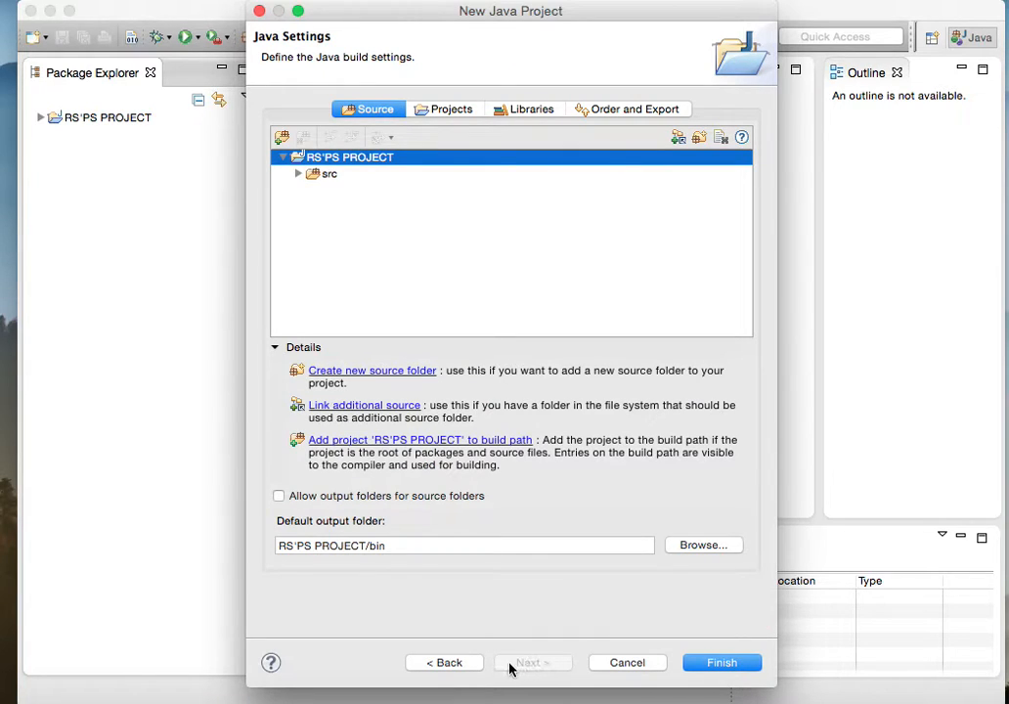
click(478, 667)
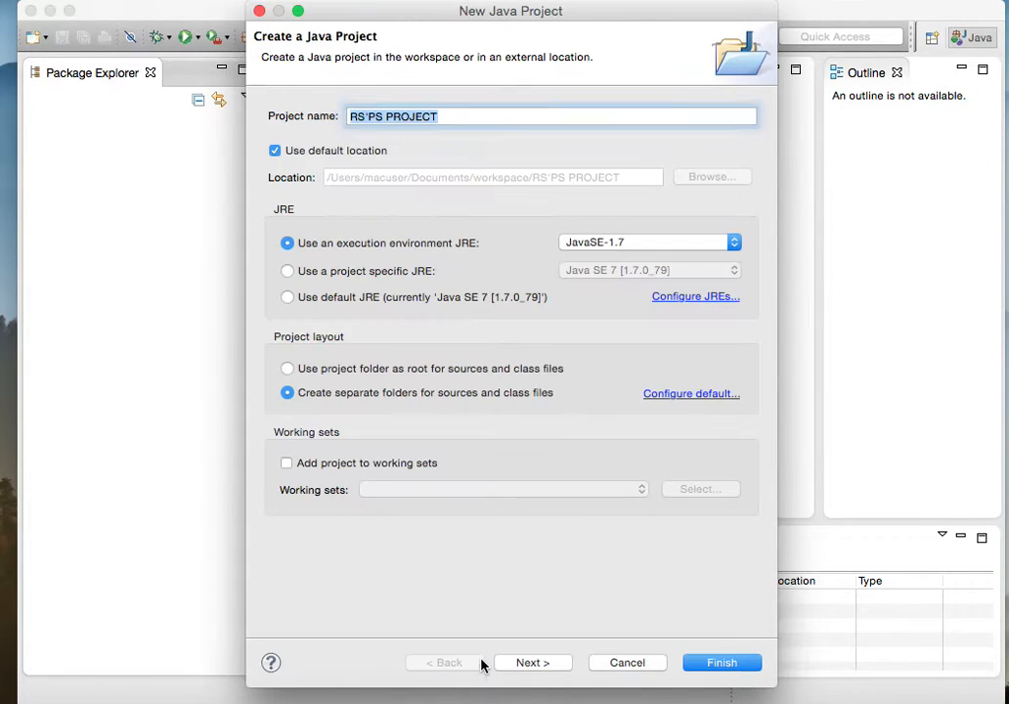
Step: Create the project from the Desktop's Client folder instead of the default location, and check the list of warnings
click(274, 150)
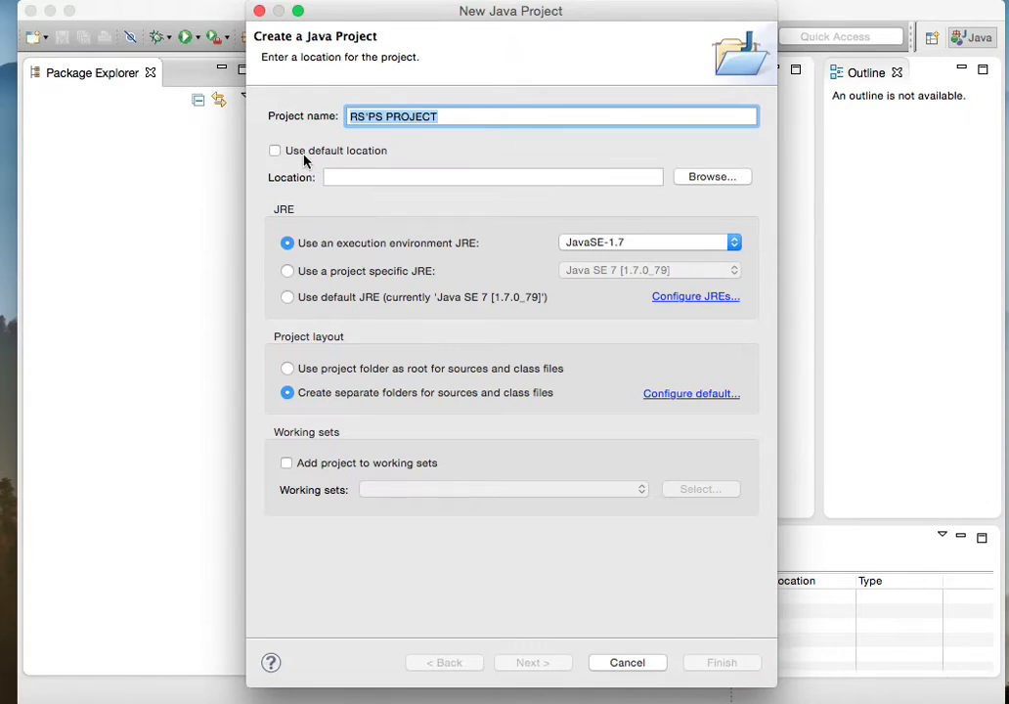
click(698, 175)
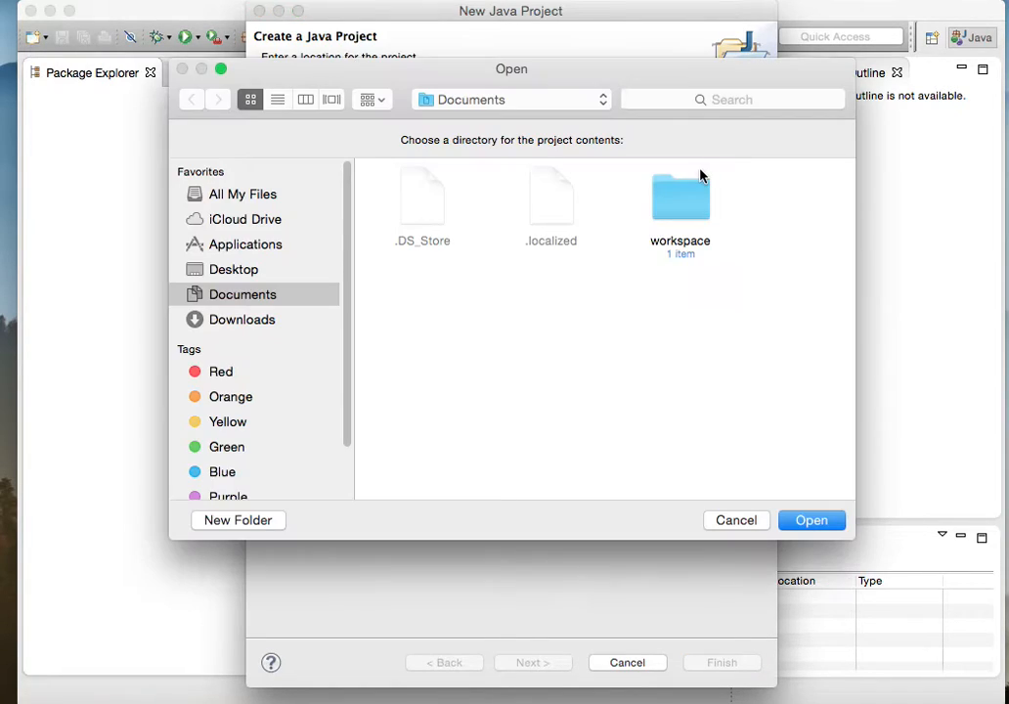
click(285, 194)
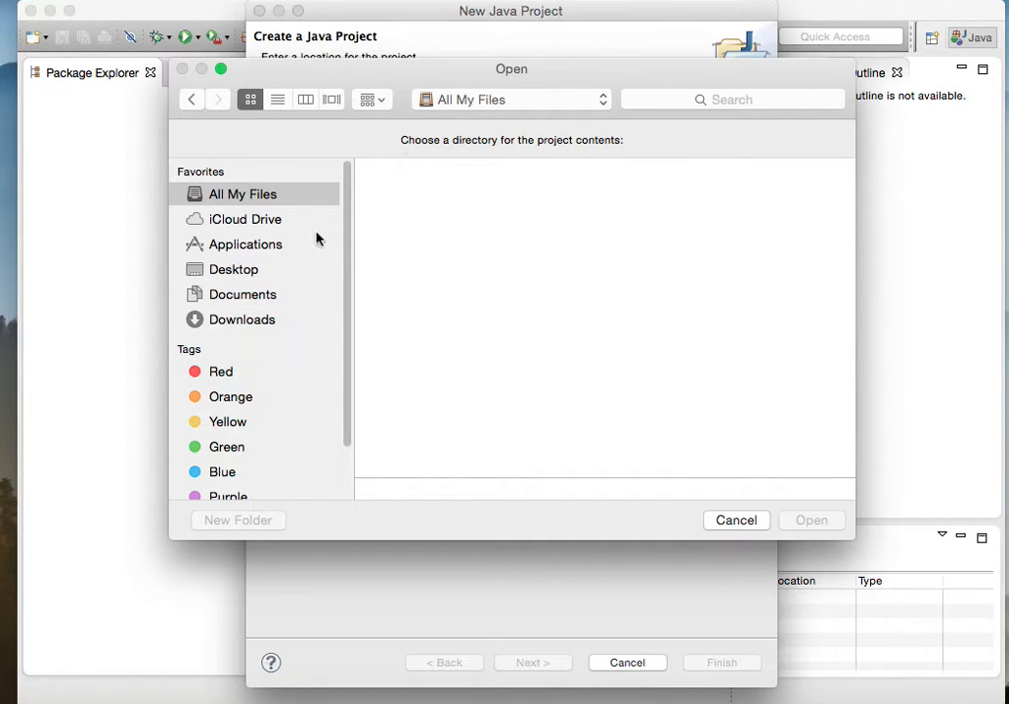
click(252, 271)
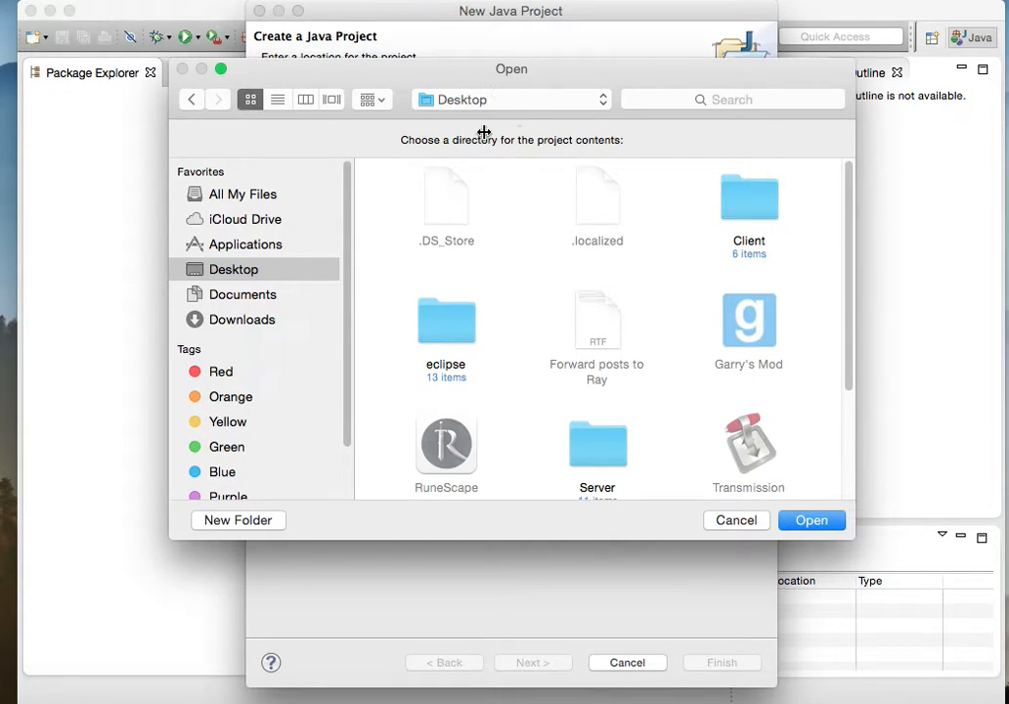
click(734, 208)
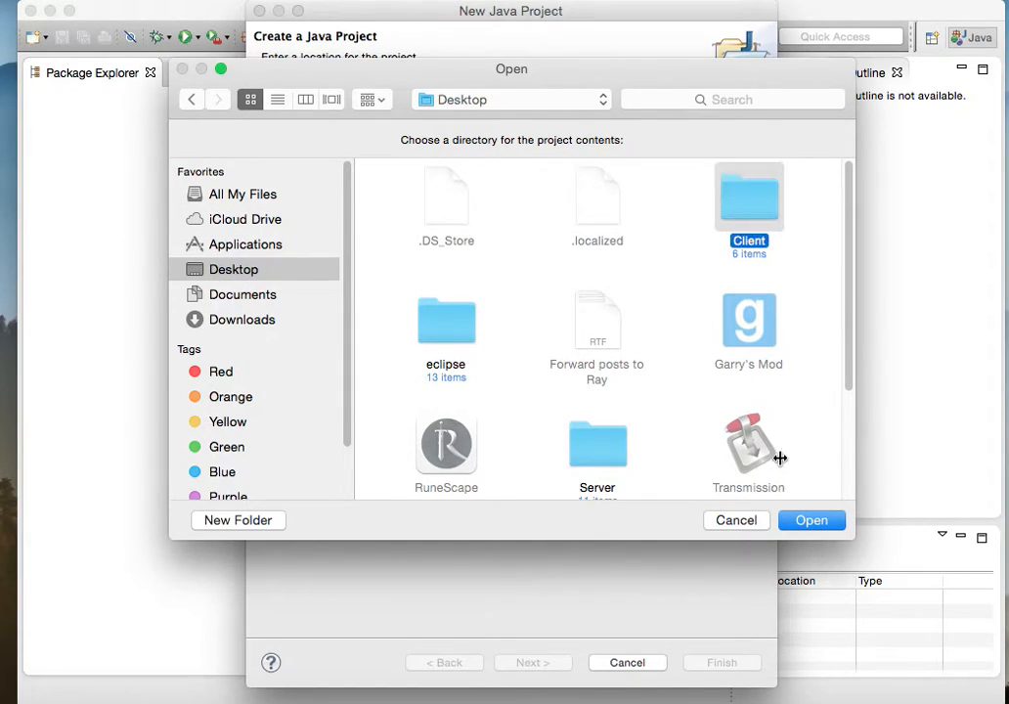
click(810, 520)
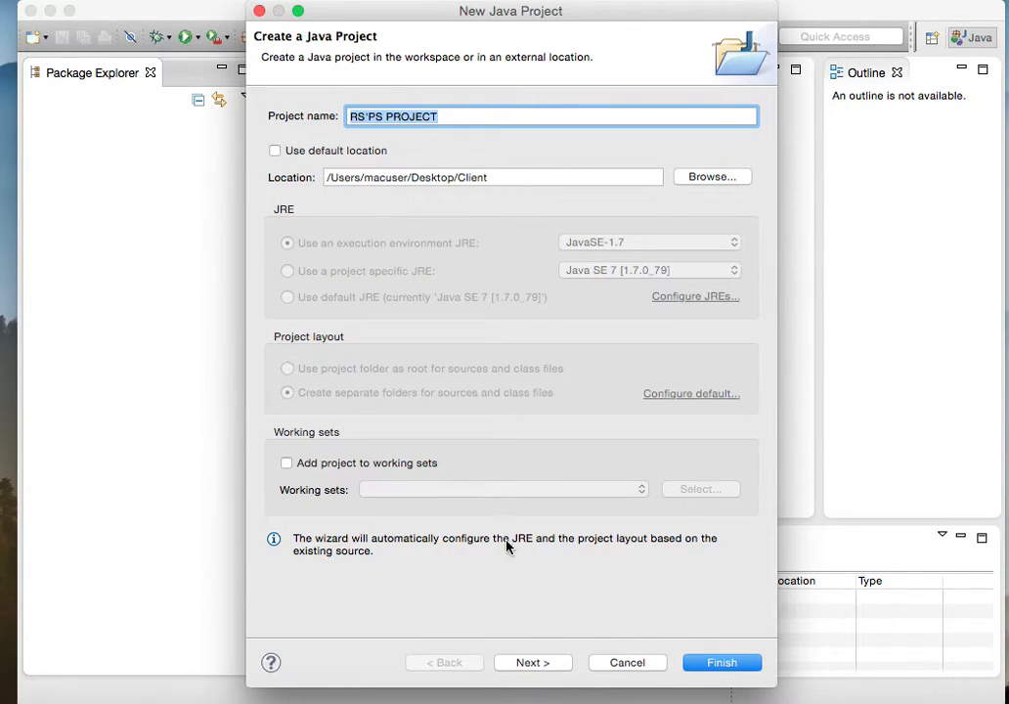
click(712, 662)
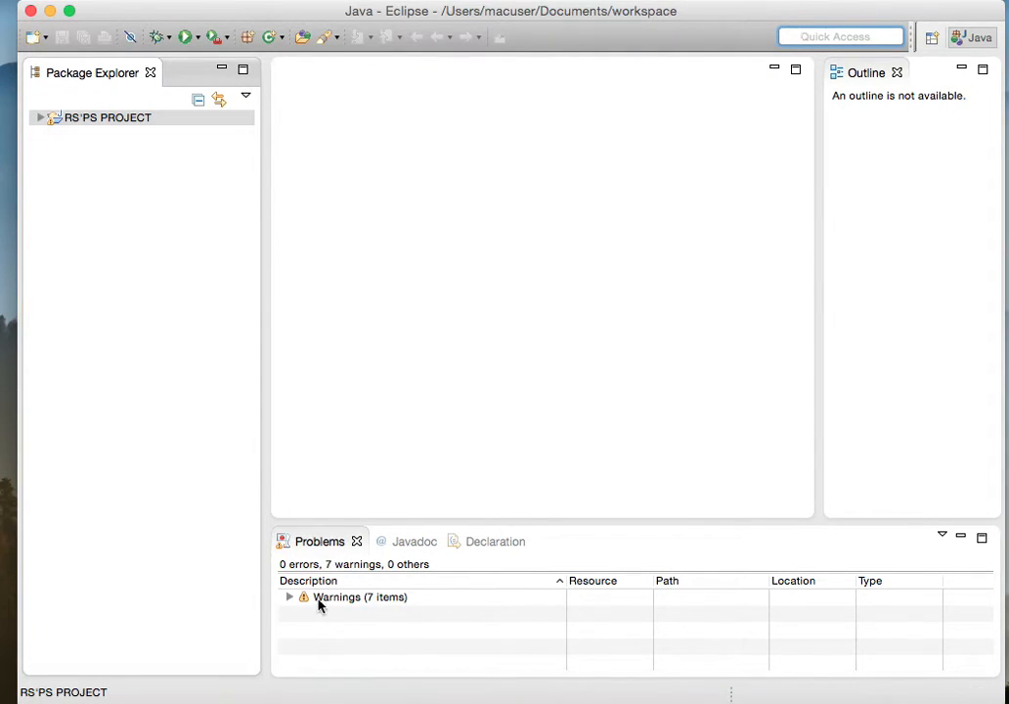
click(289, 598)
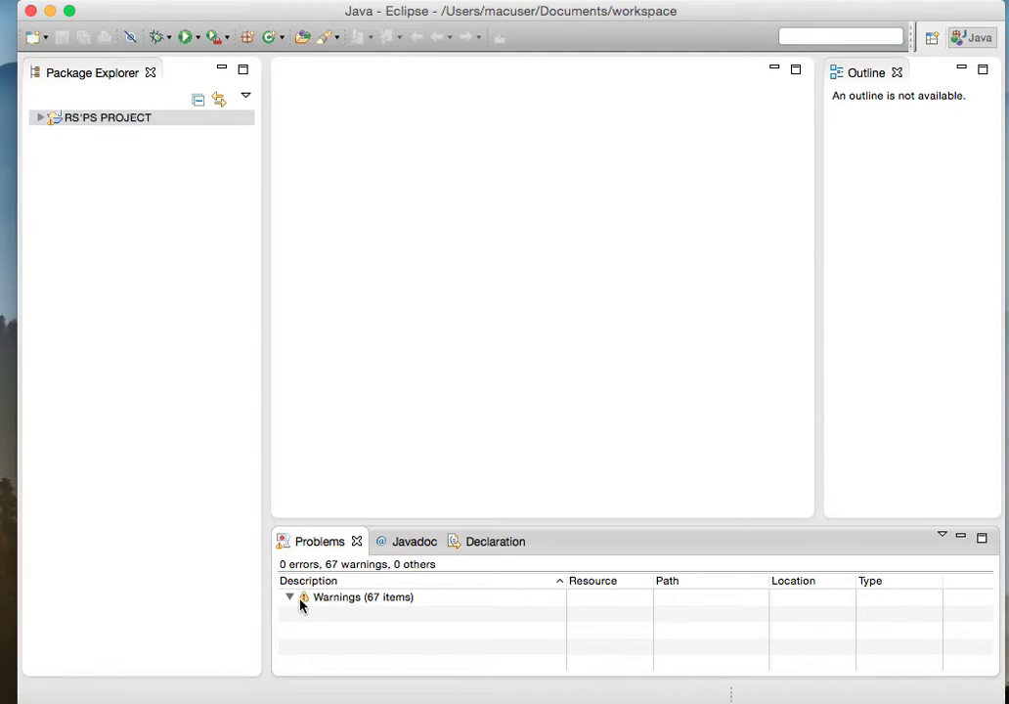
click(293, 598)
Step: Start a second Java project named RS'PS PROJECT SOURCE
click(34, 37)
click(599, 536)
click(43, 37)
click(127, 63)
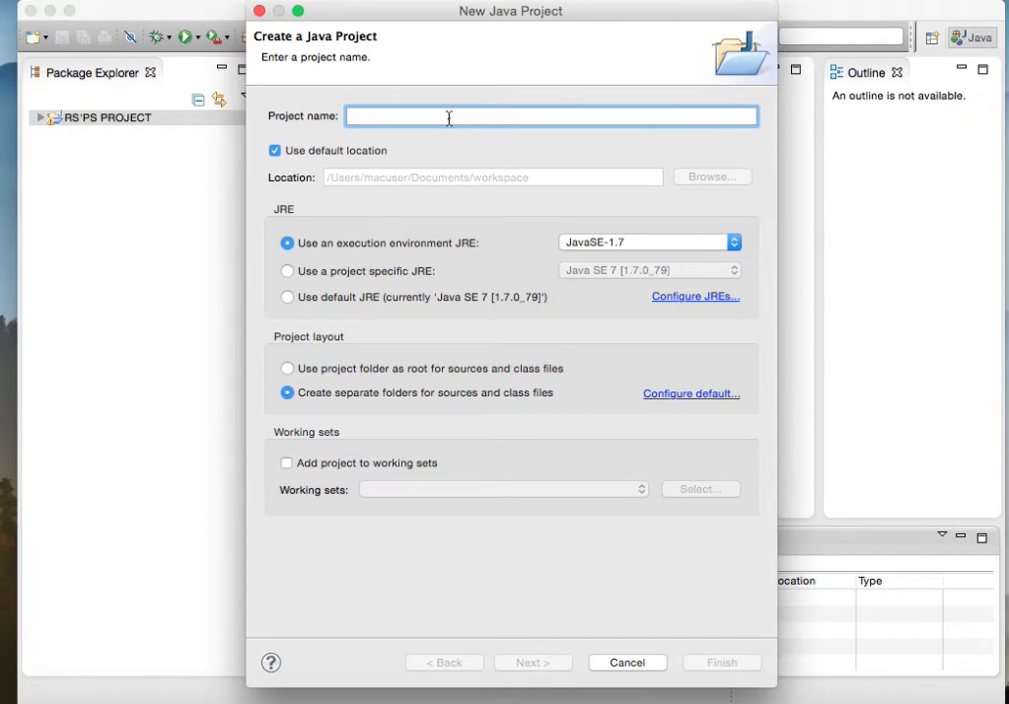
text(RS'PS PRoje)
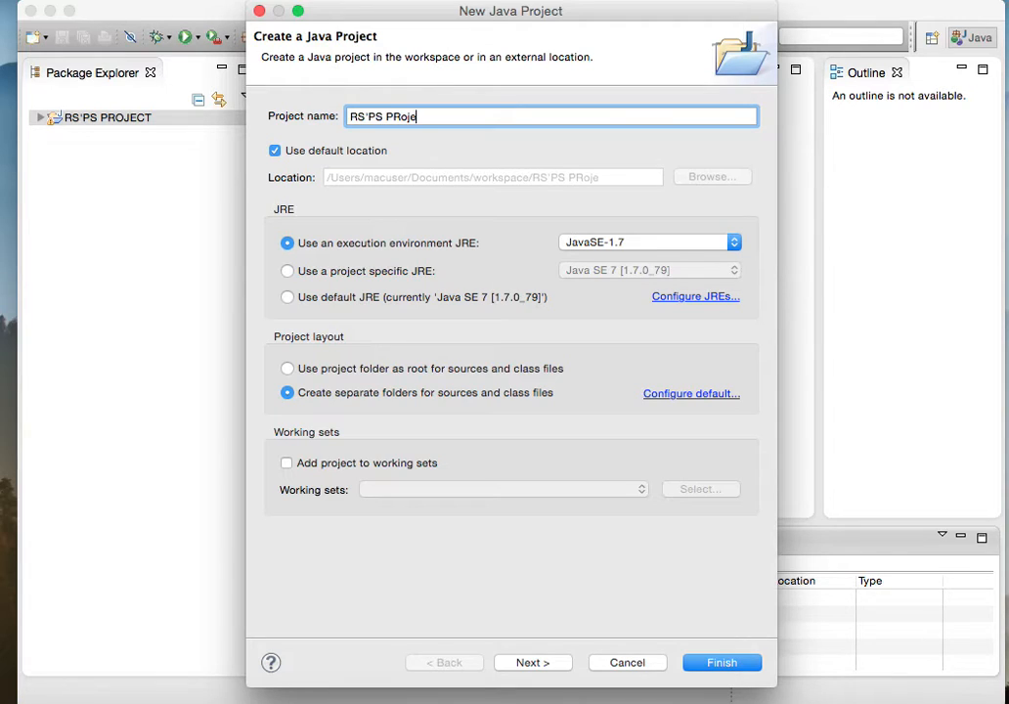
text(JECT )
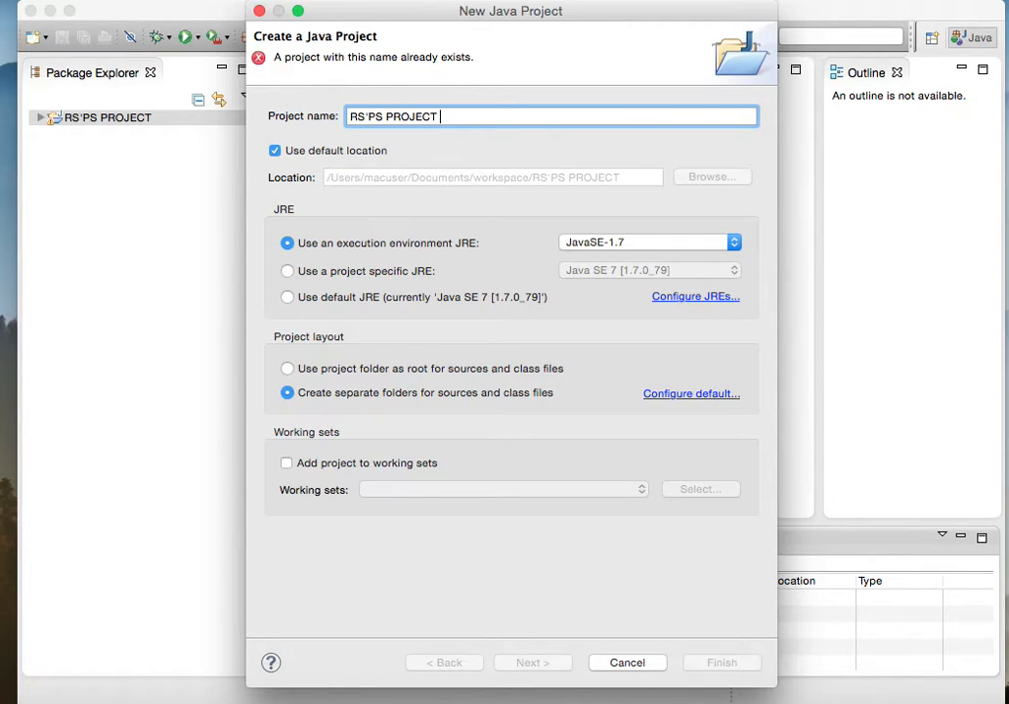
text(SOURC)
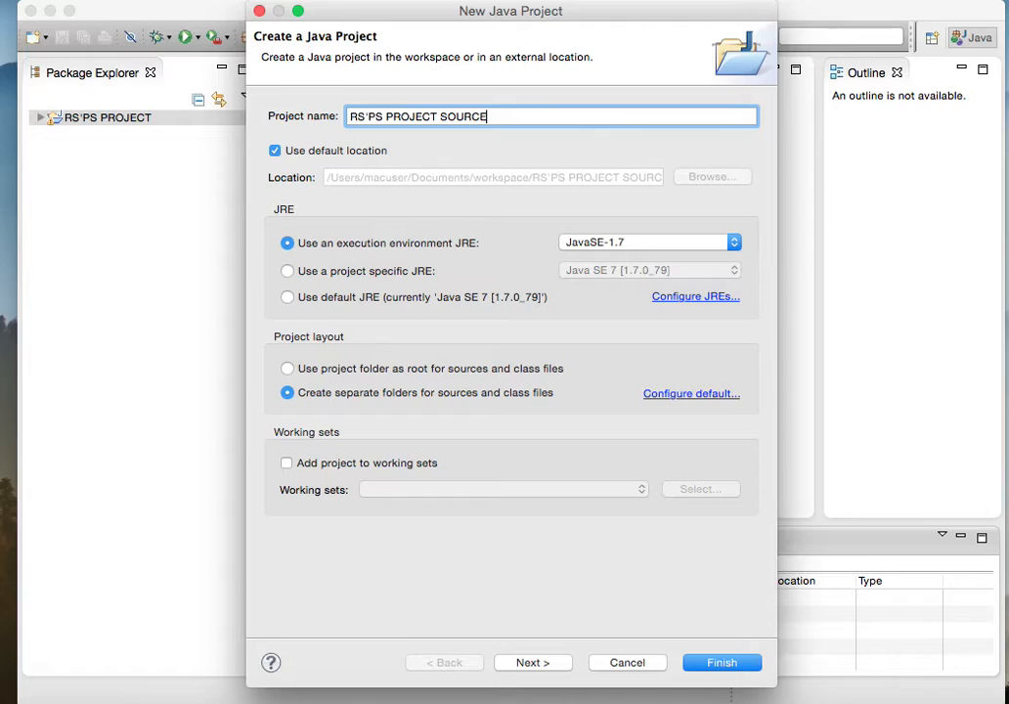
text(E)
Step: Replace the default location with the Desktop's Server folder and finish creating the second project
click(287, 152)
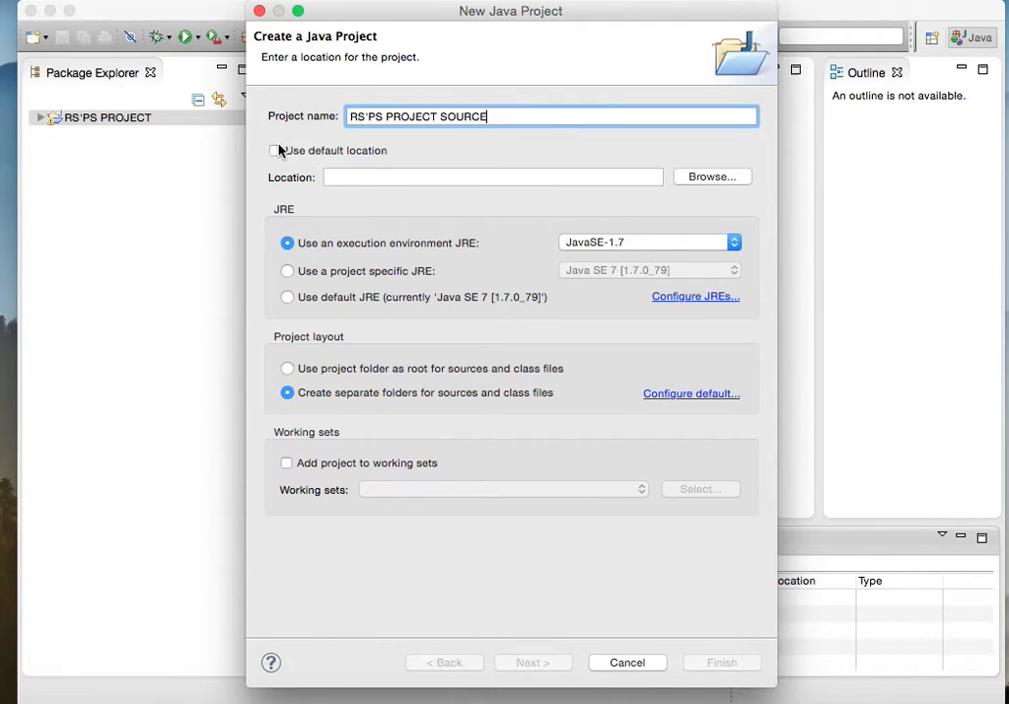
click(708, 178)
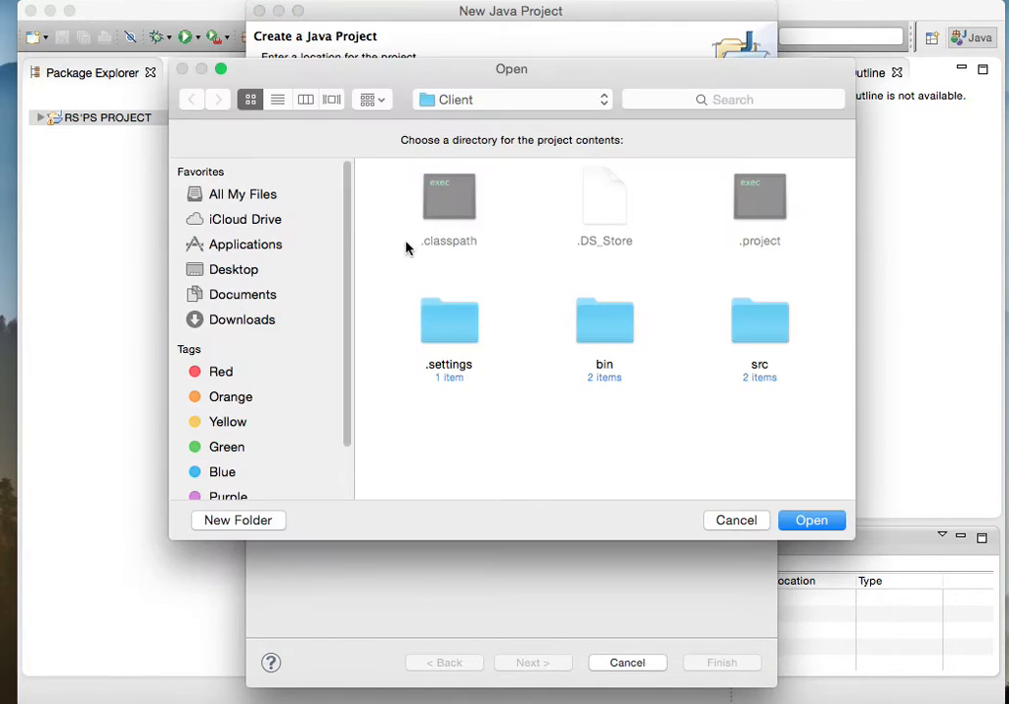
click(235, 270)
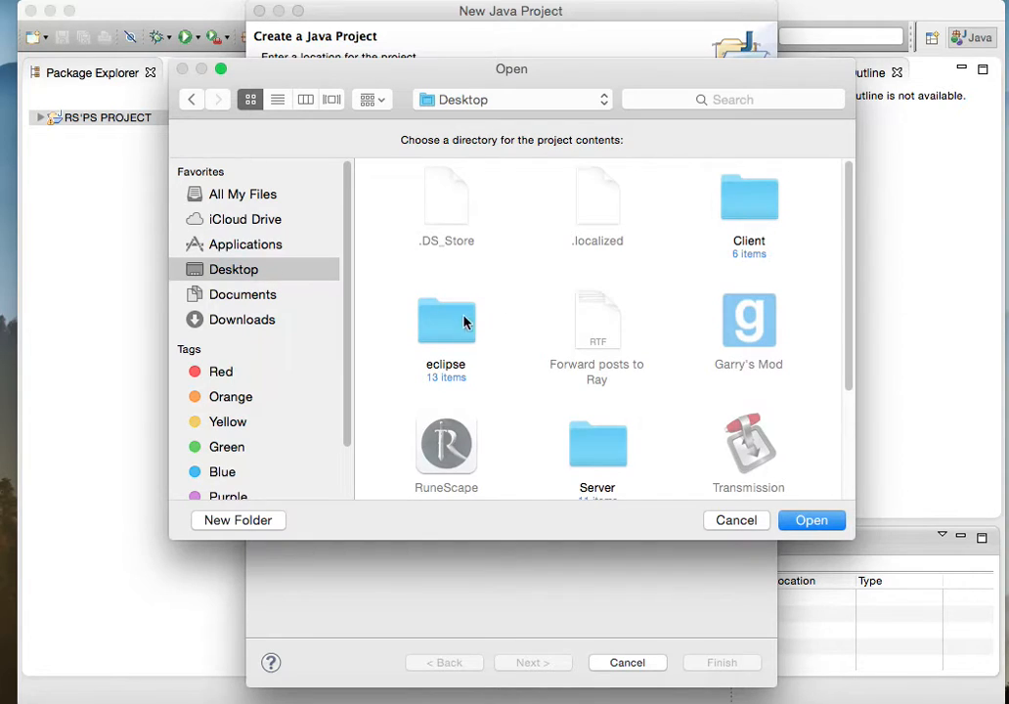
click(611, 440)
click(807, 522)
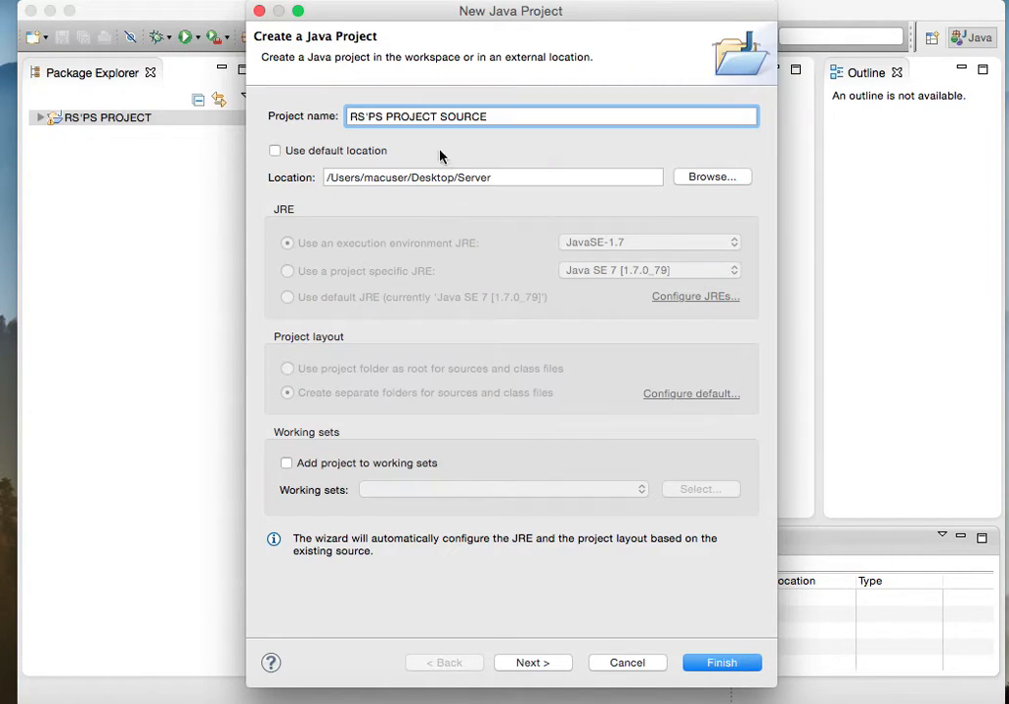
click(724, 657)
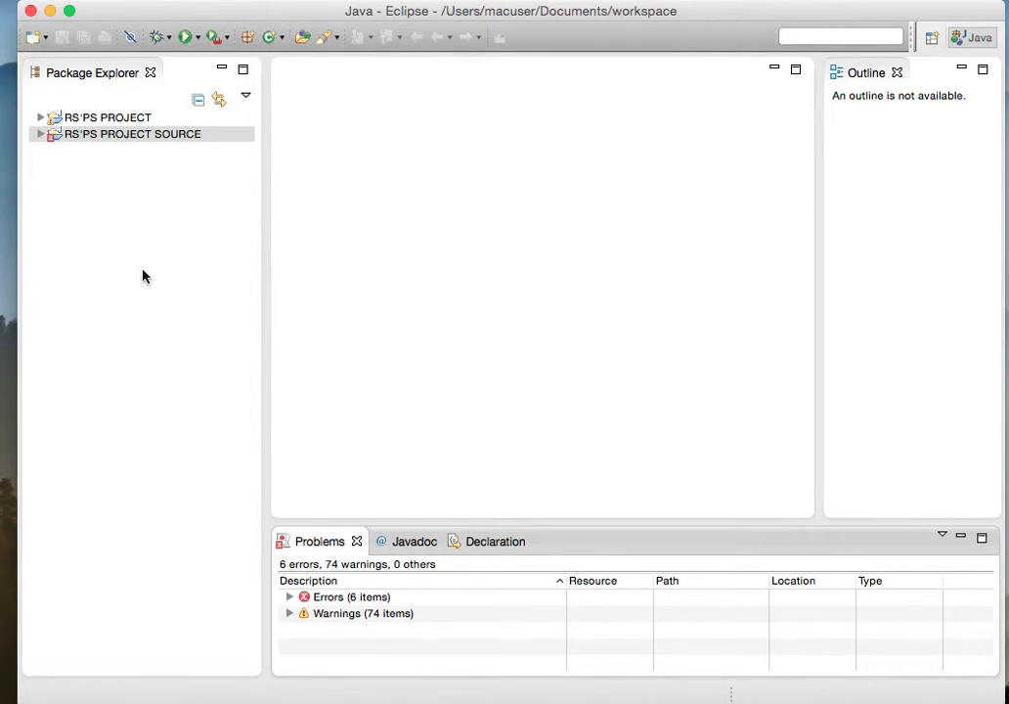
Step: Examine the errors reported after adding the RS'PS PROJECT SOURCE project, then collapse the list
click(66, 119)
click(61, 136)
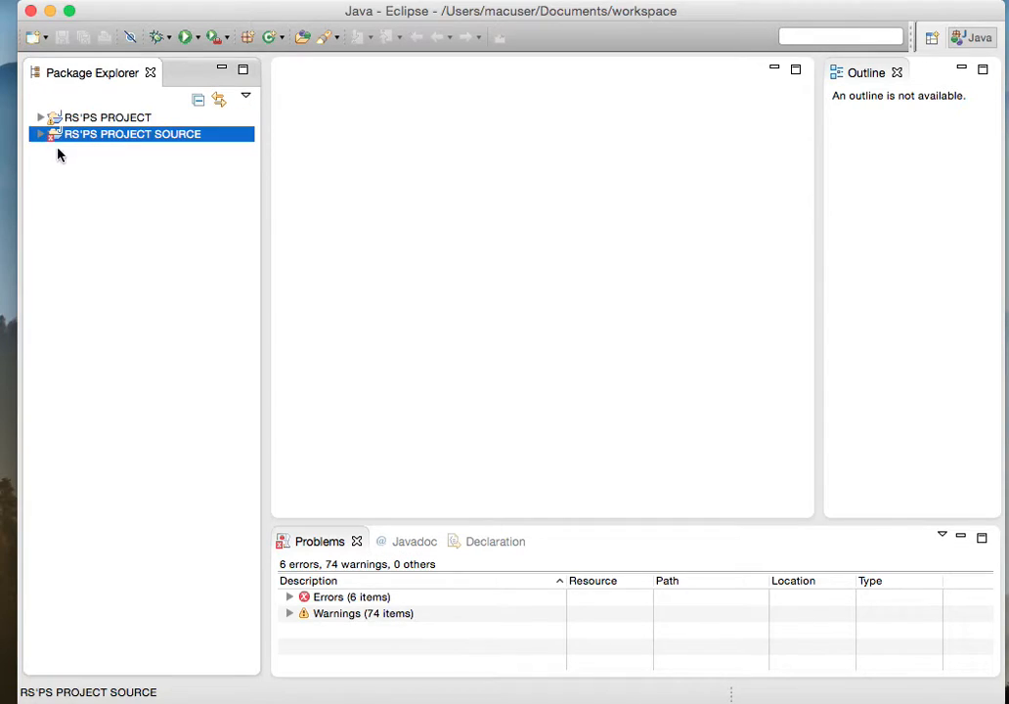
click(289, 596)
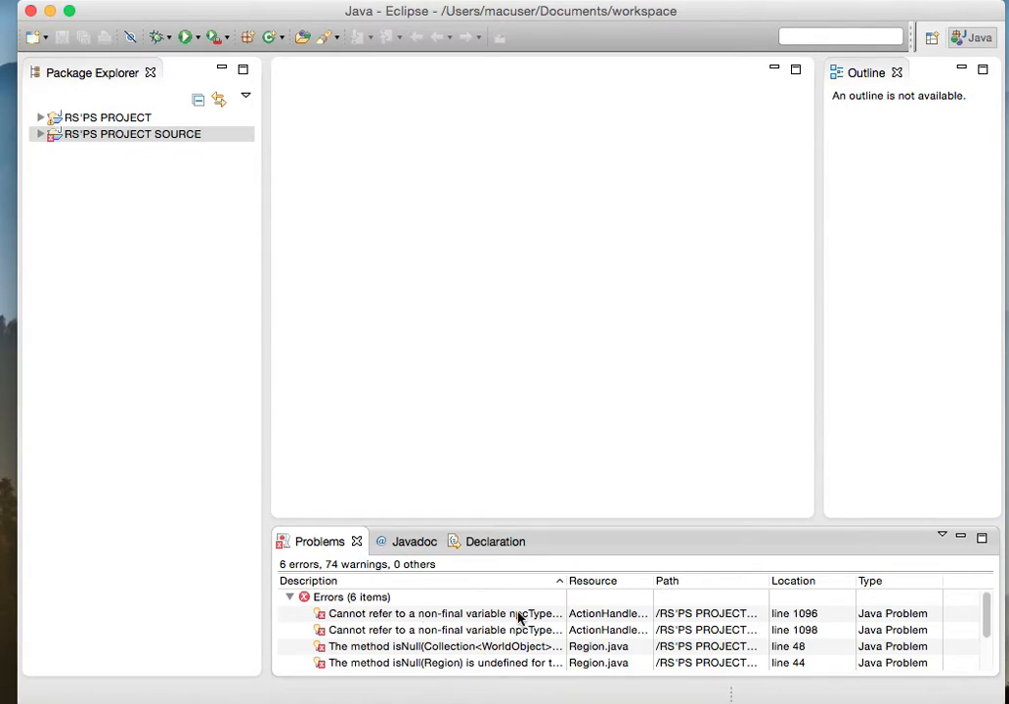
mouse_move(986, 612)
mouse_down()
mouse_move(984, 659)
mouse_move(984, 589)
mouse_up()
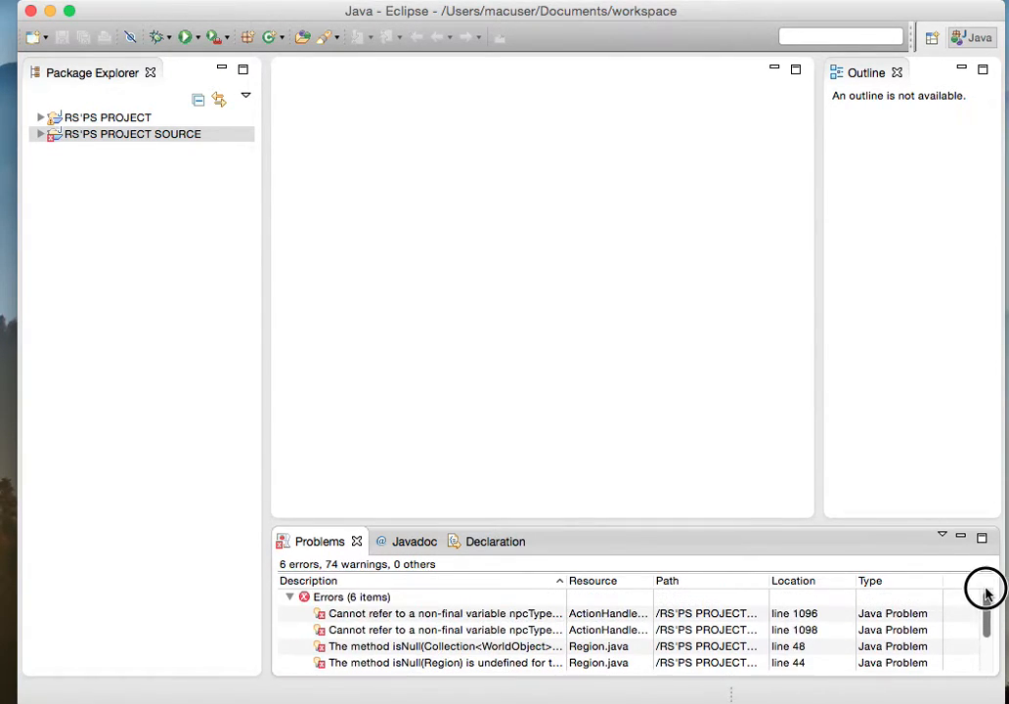
click(289, 597)
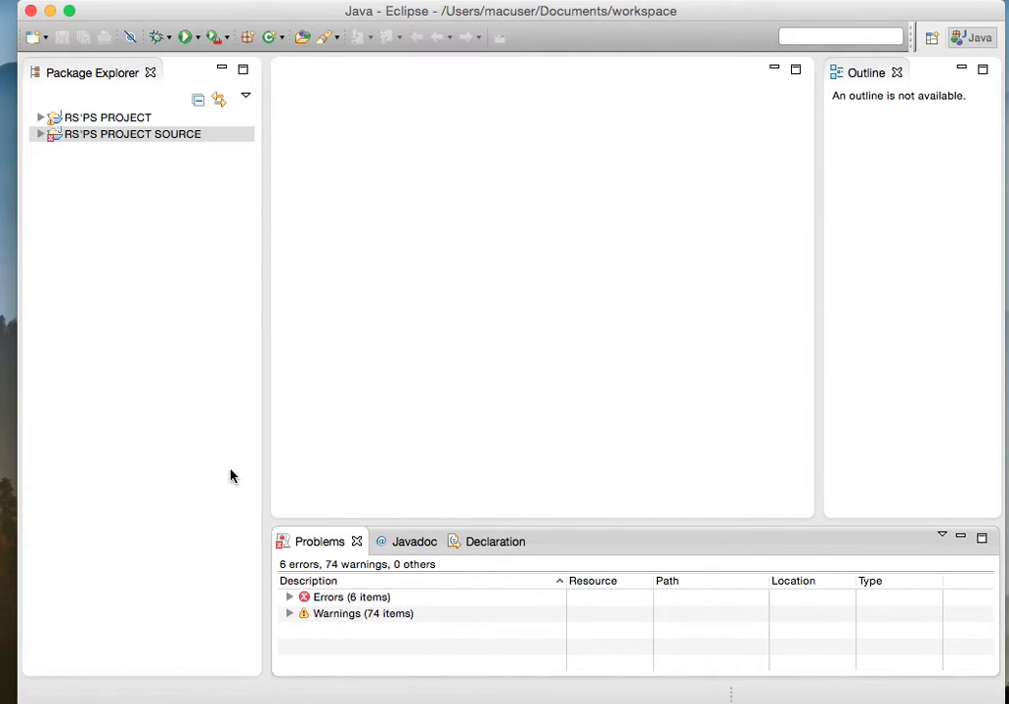
Step: Create a new Java Application run configuration for RS'PS PROJECT
click(90, 121)
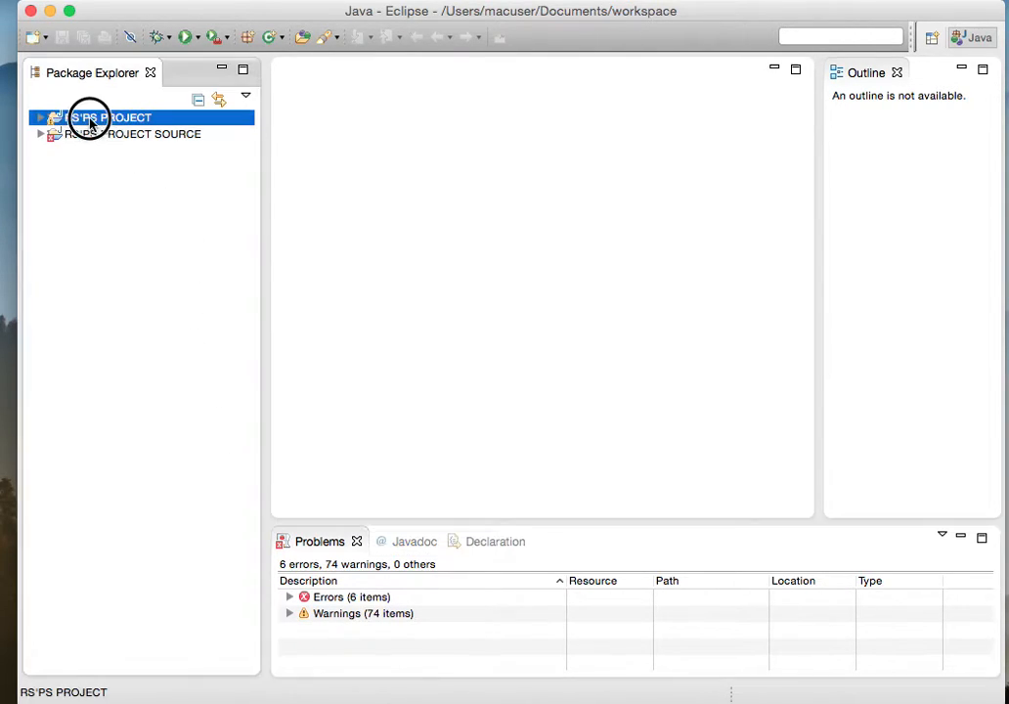
click(162, 135)
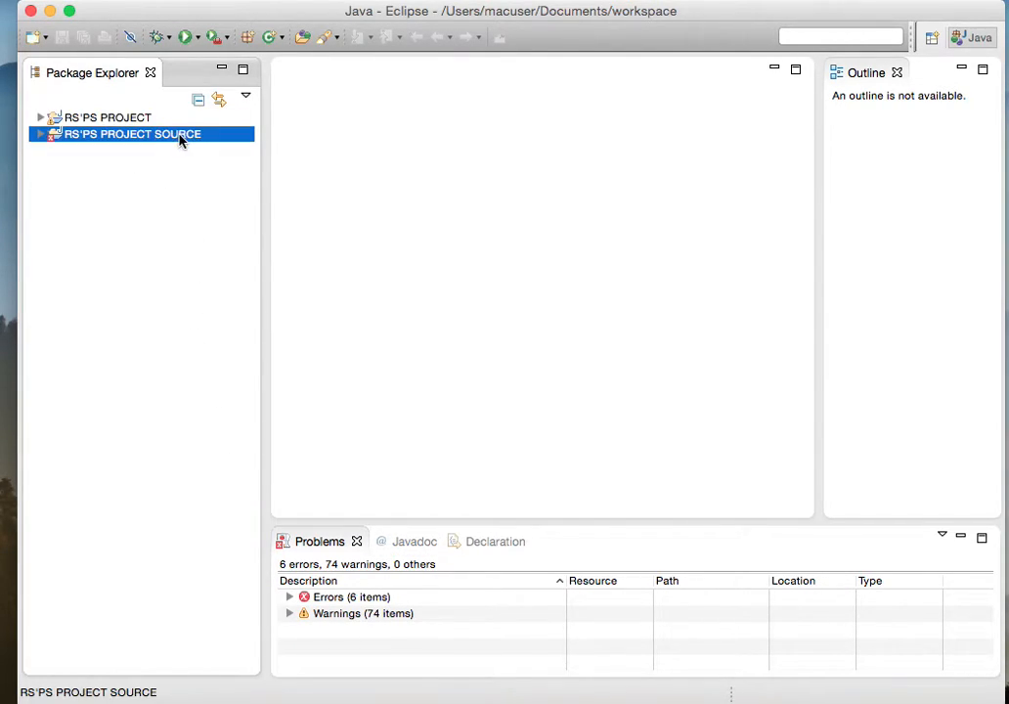
click(107, 120)
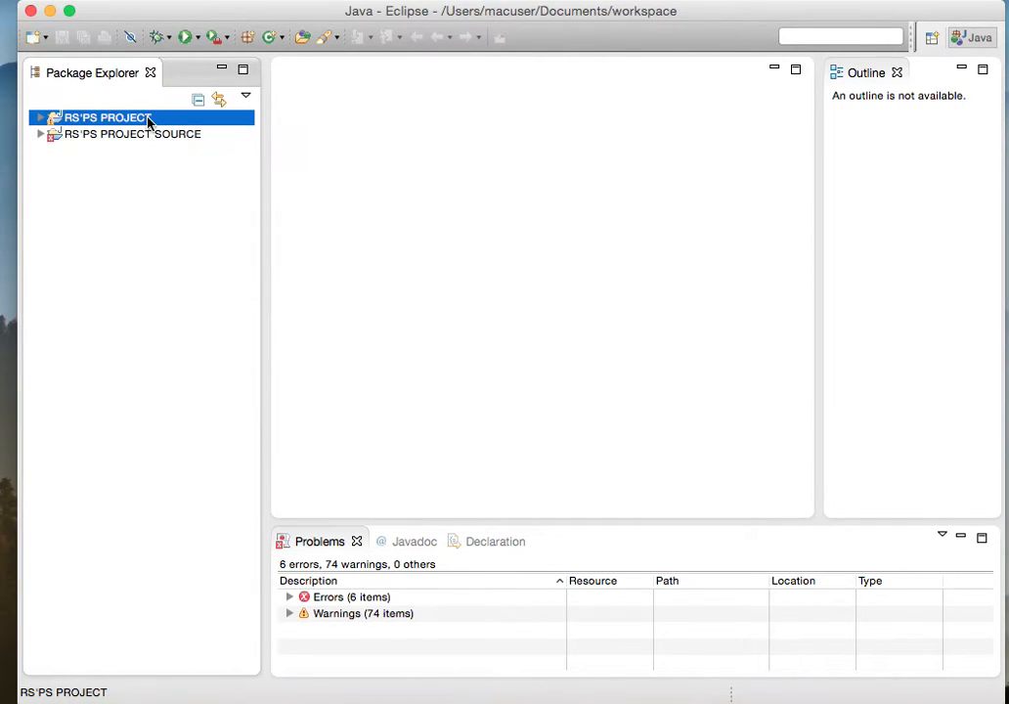
click(198, 38)
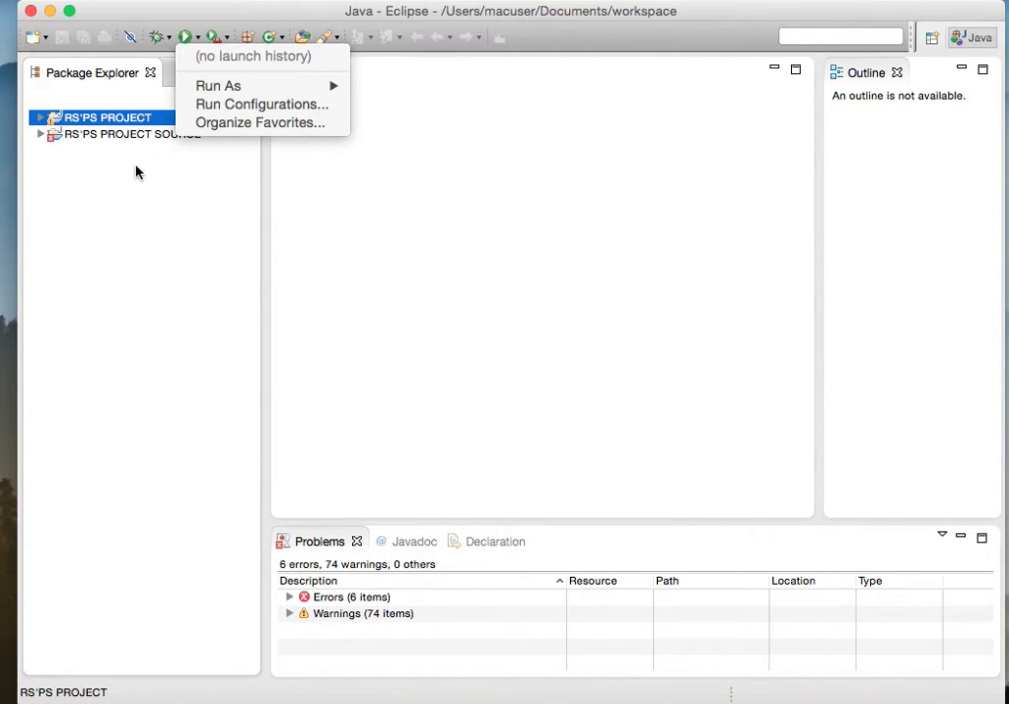
click(106, 118)
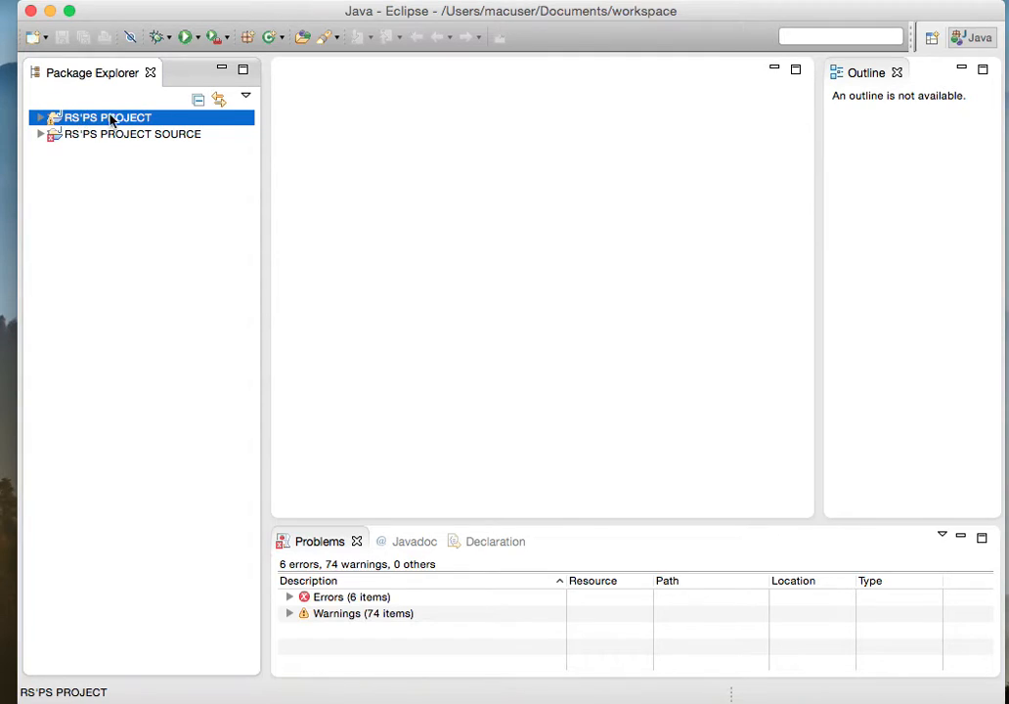
click(198, 38)
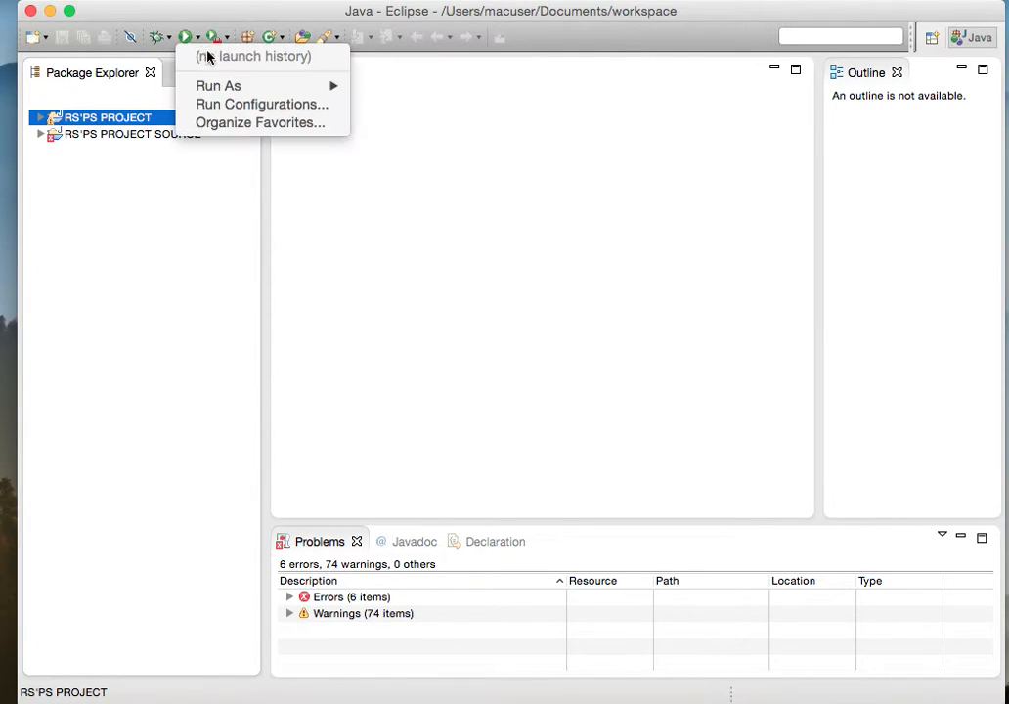
click(235, 105)
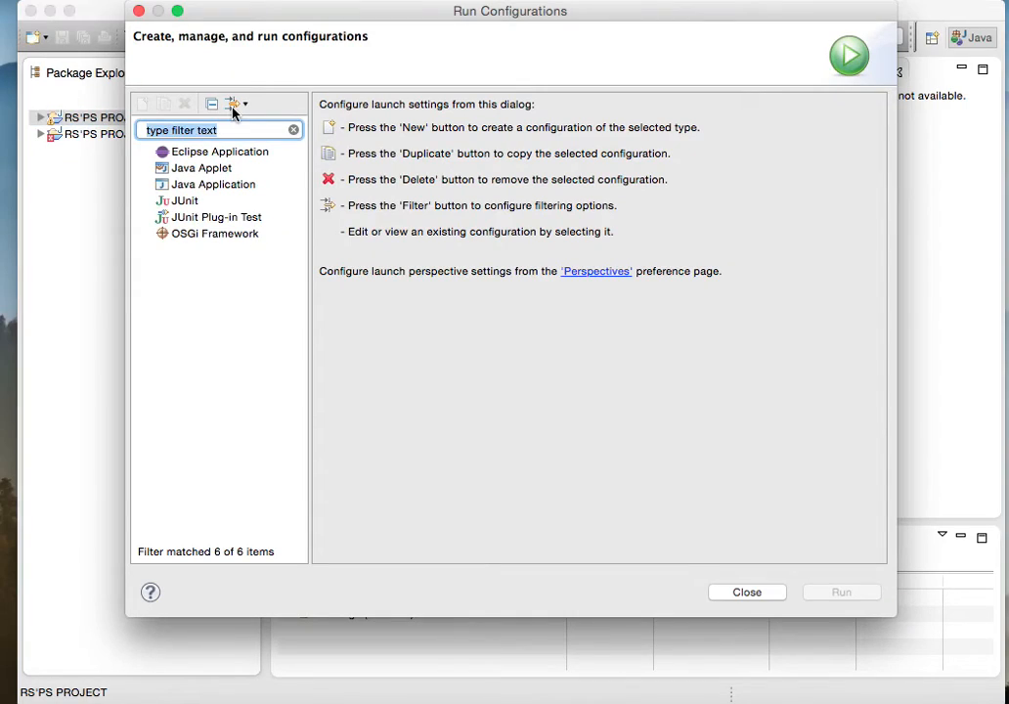
click(219, 192)
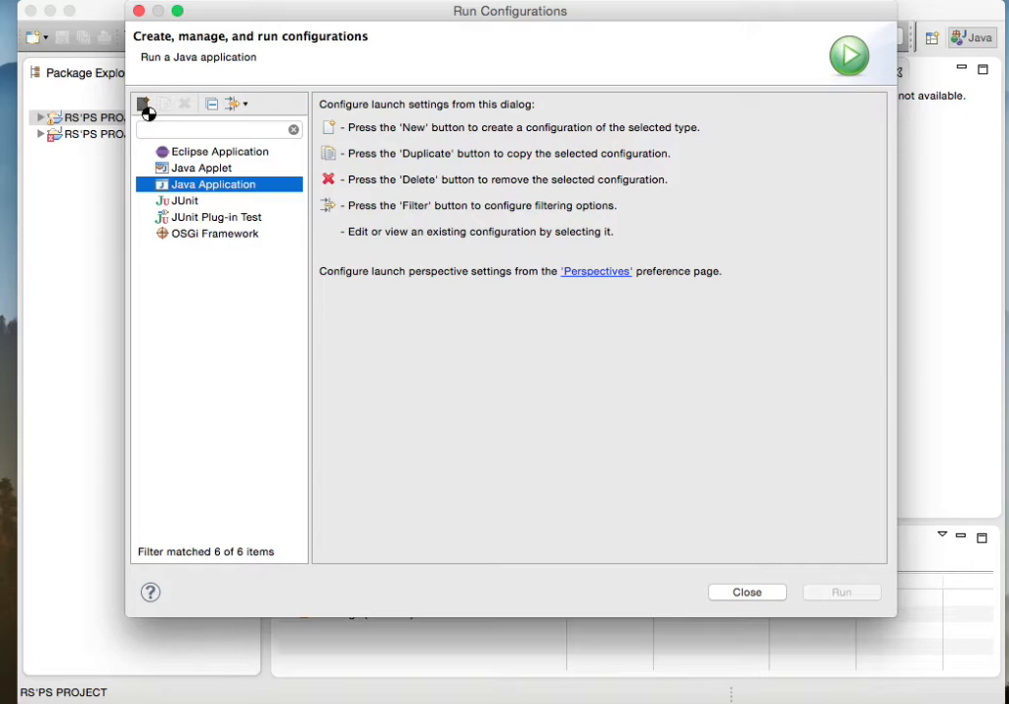
click(145, 107)
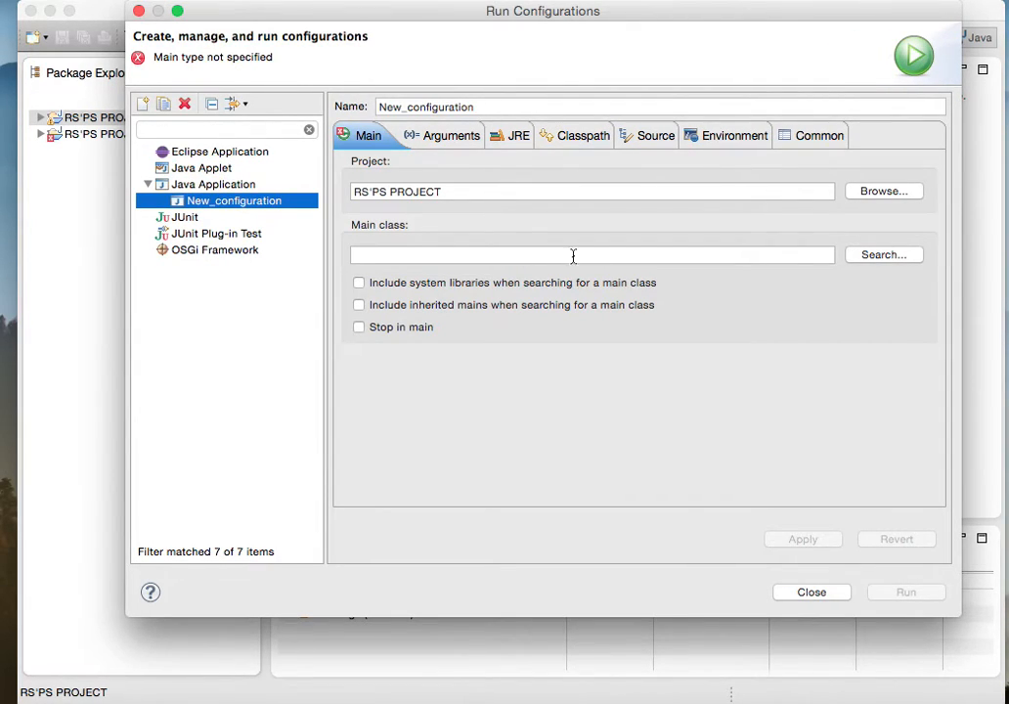
Step: Choose Client from the virtus package as the run configuration's main class
click(862, 256)
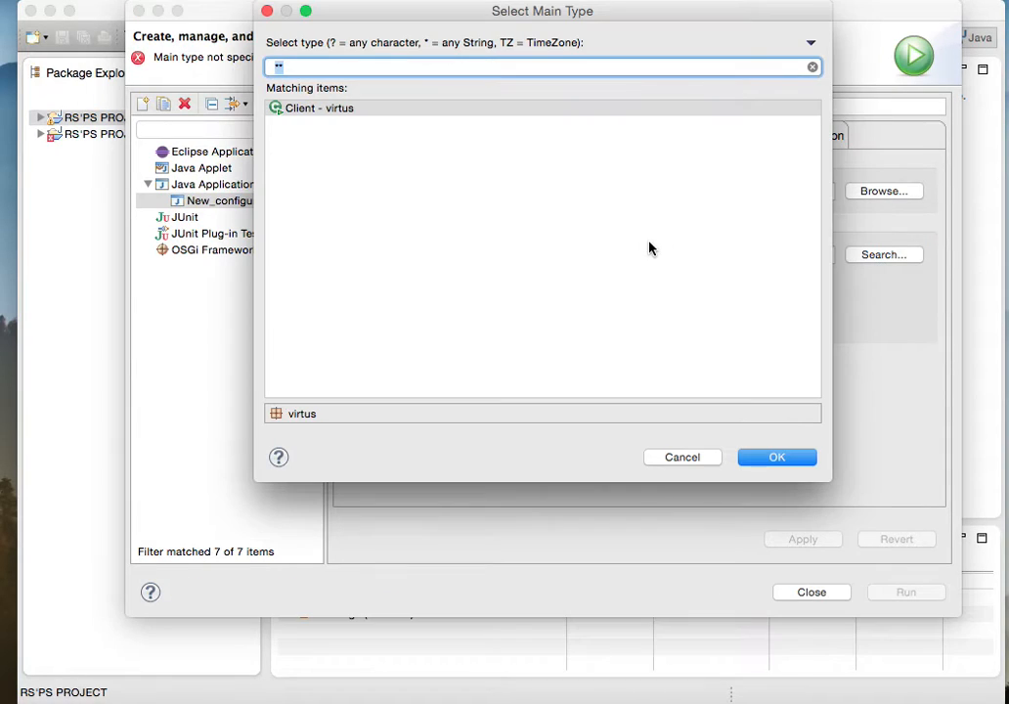
click(297, 107)
click(769, 459)
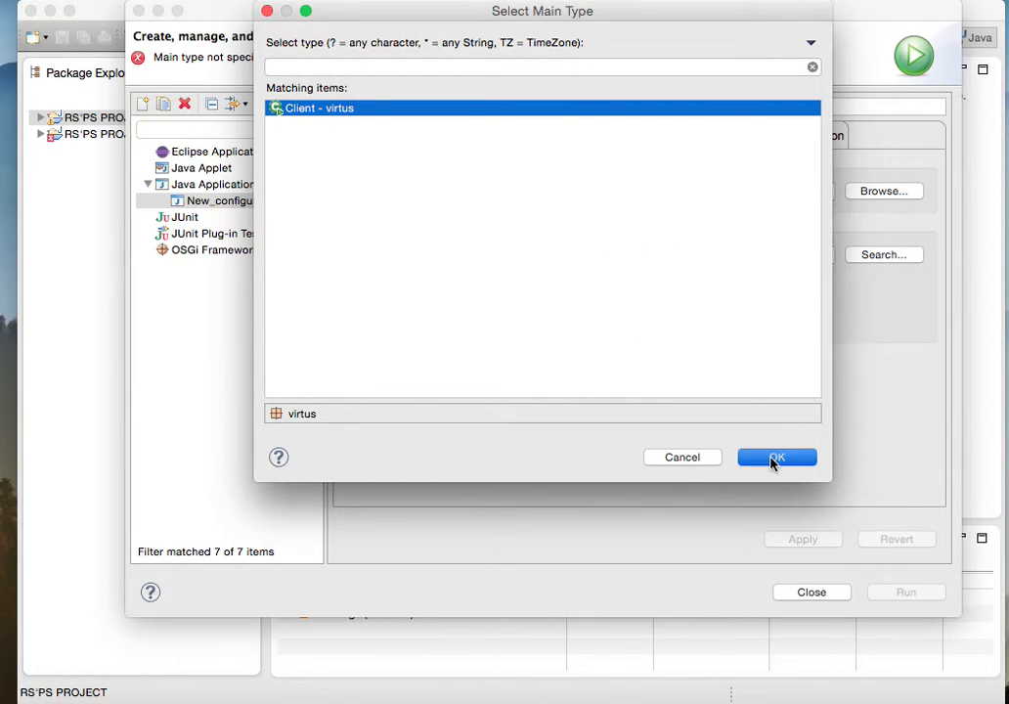
Step: Apply and run the configuration, and move the Virtus client window fully into view
click(825, 545)
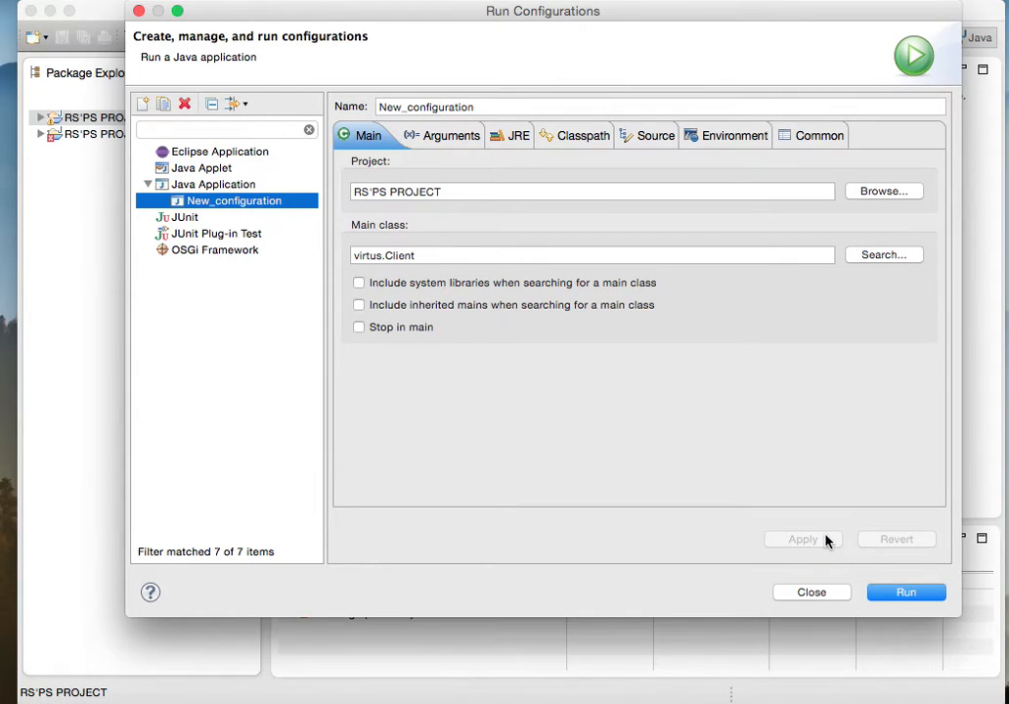
click(902, 593)
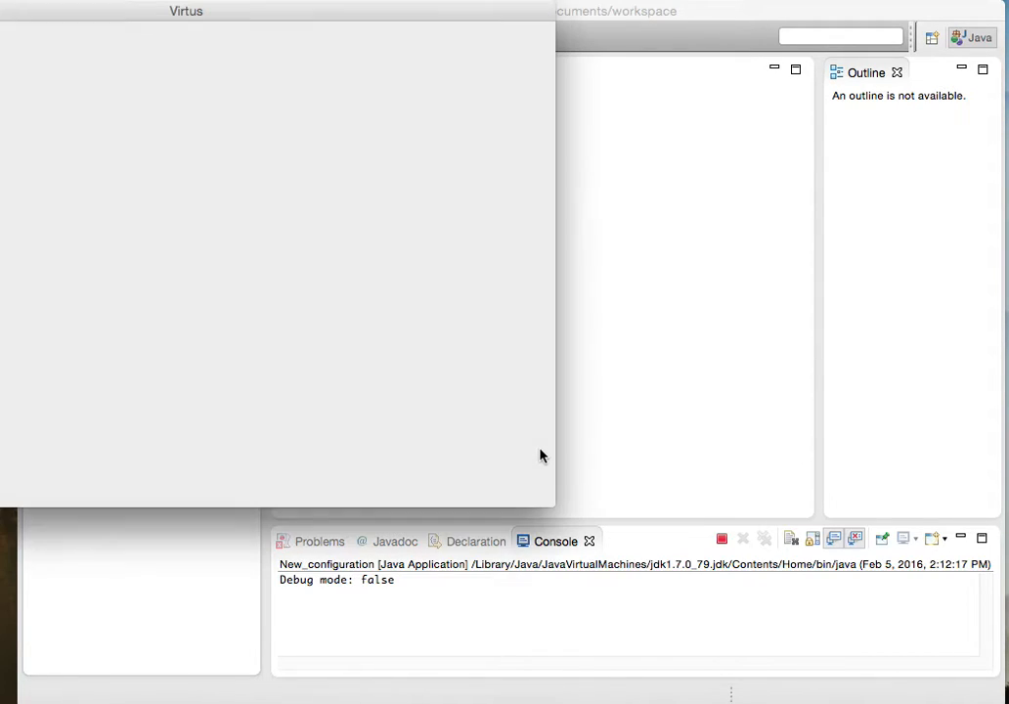
drag(287, 10, 666, 150)
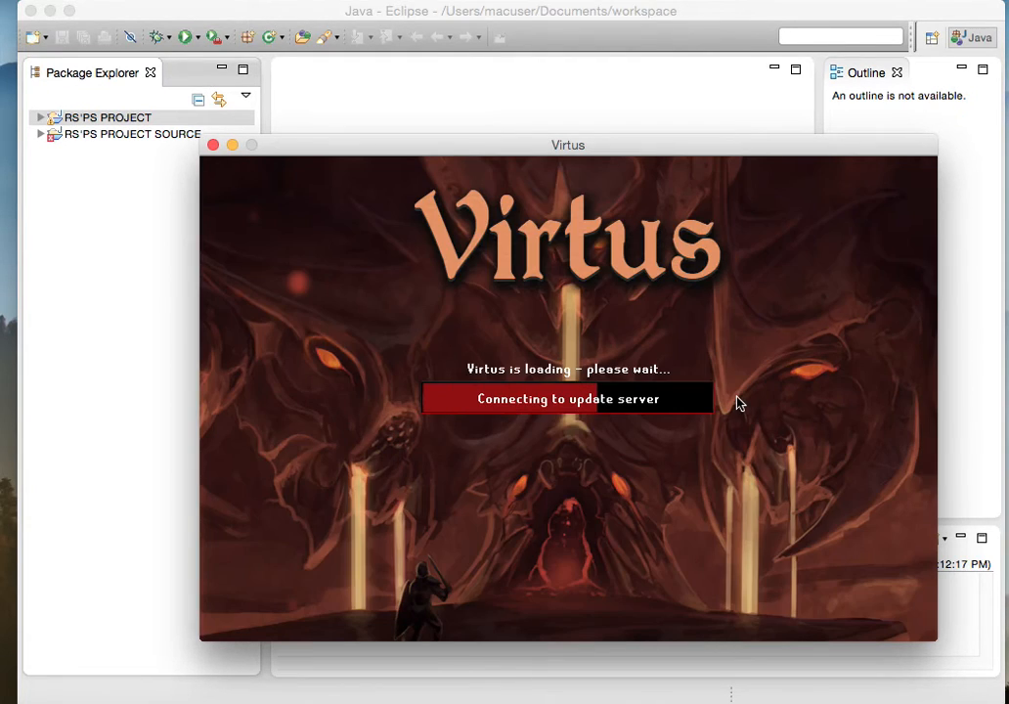
Step: Close the Virtus client and create a new Java Application run configuration for RS'PS PROJECT SOURCE
click(213, 145)
click(721, 538)
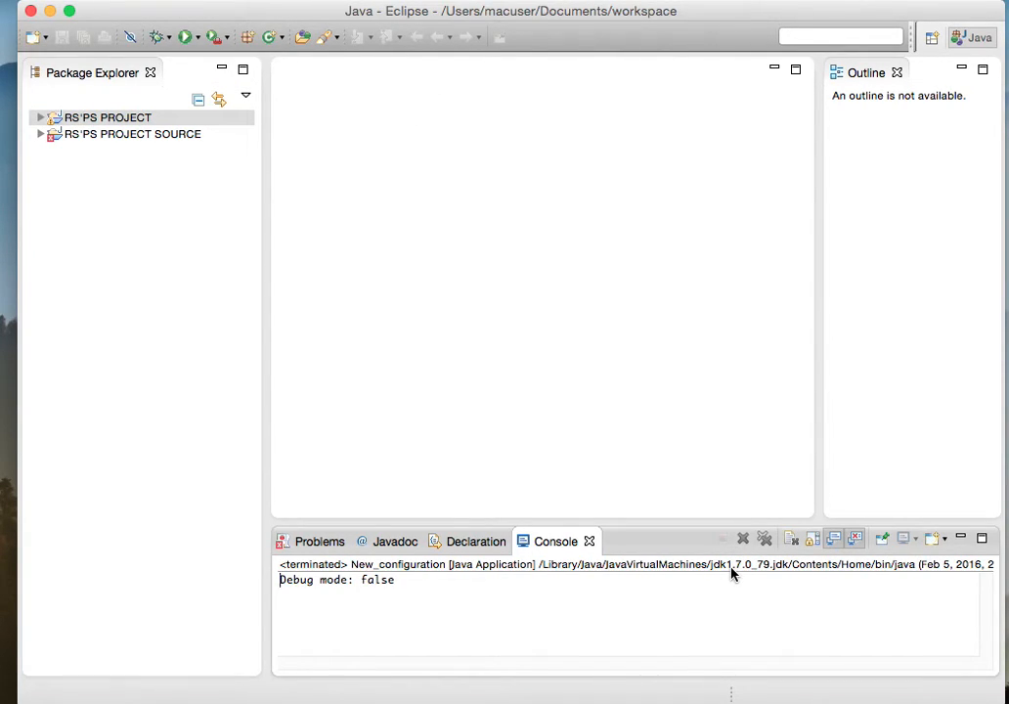
click(74, 135)
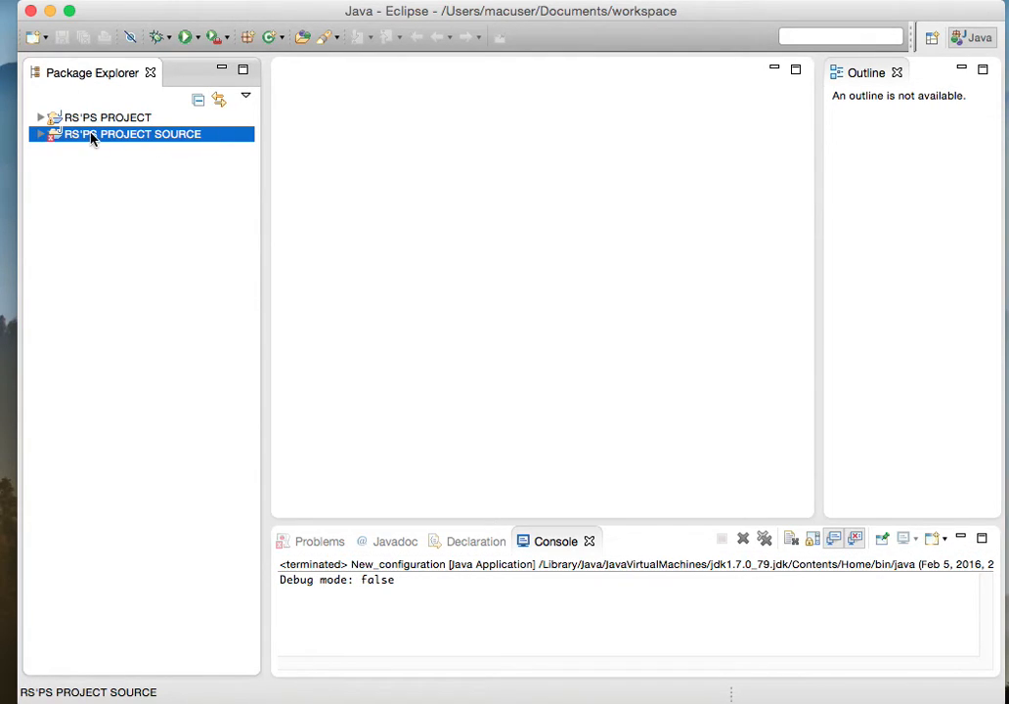
click(198, 38)
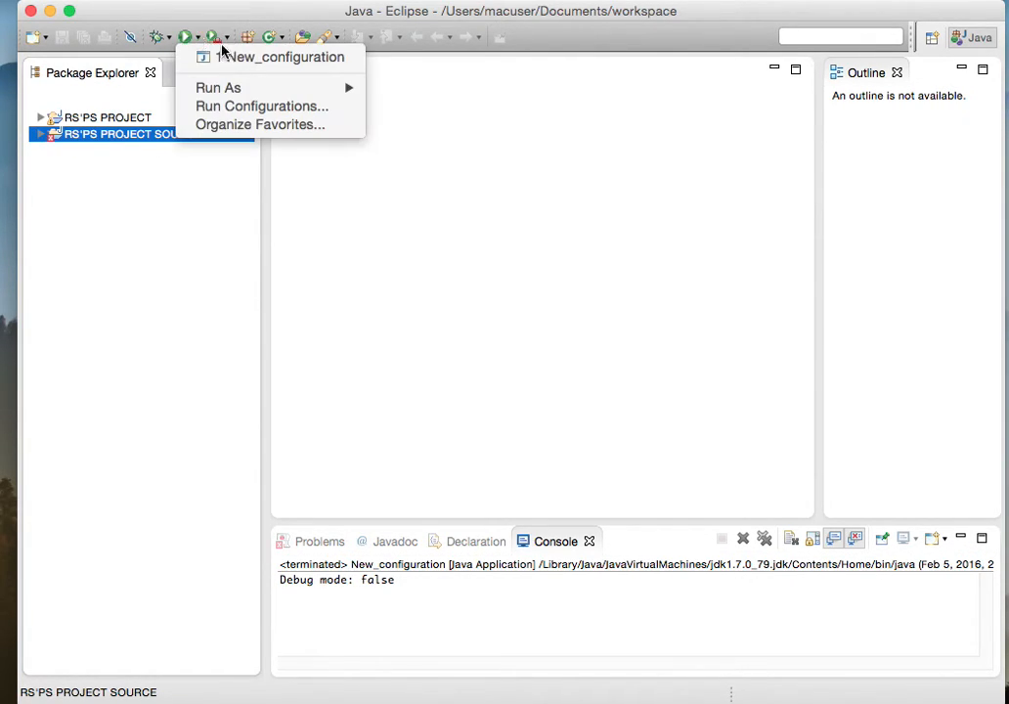
click(251, 105)
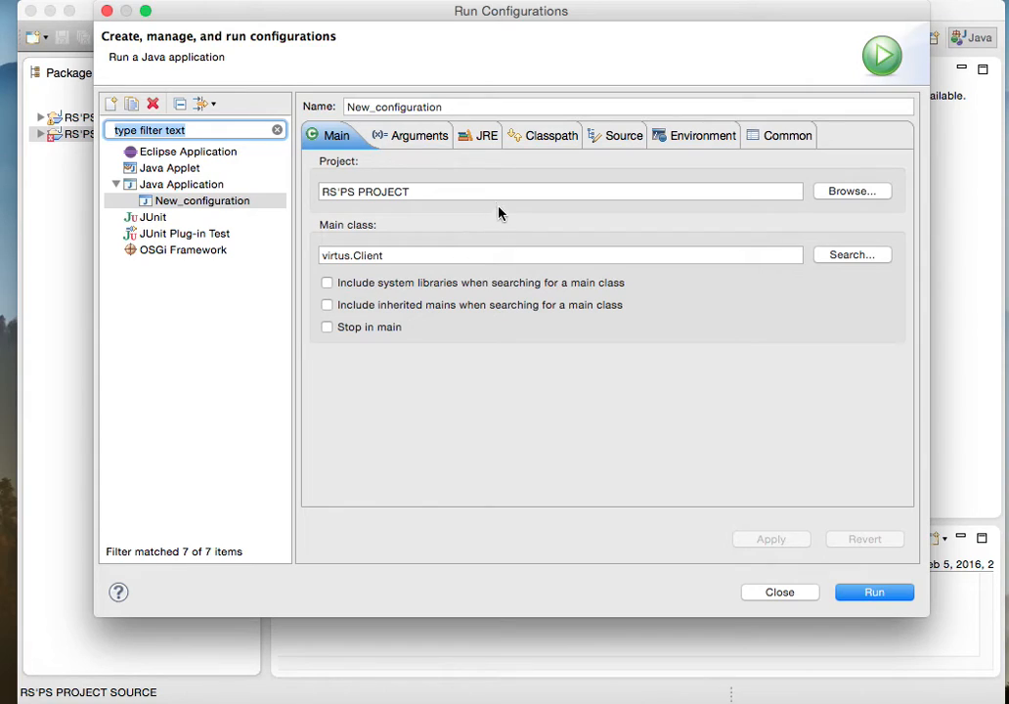
click(155, 187)
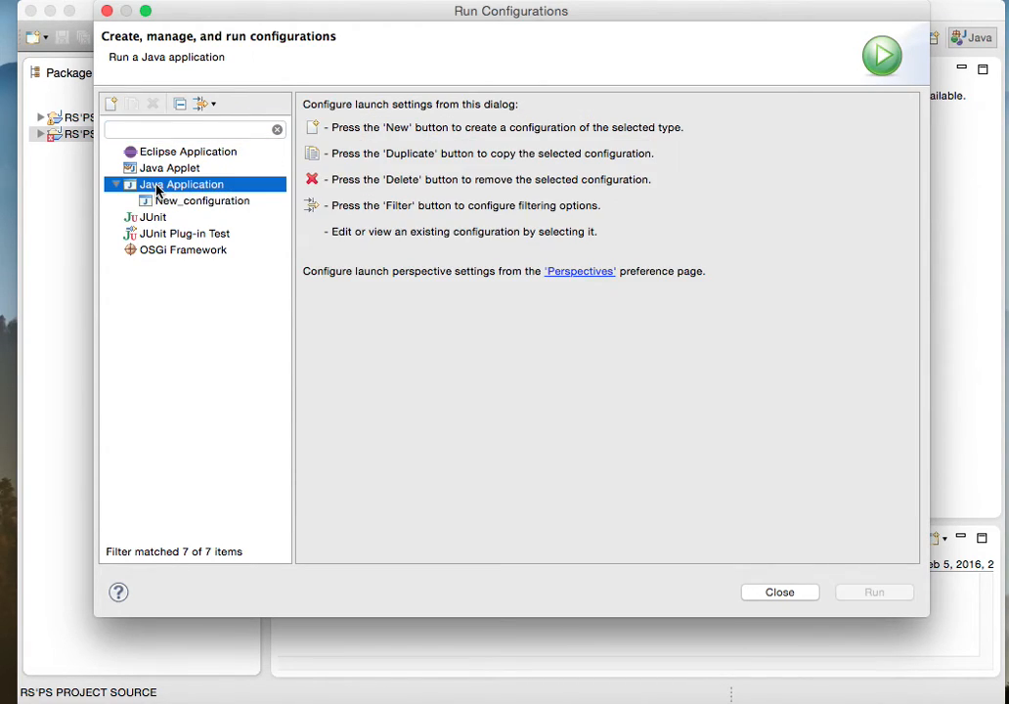
click(113, 104)
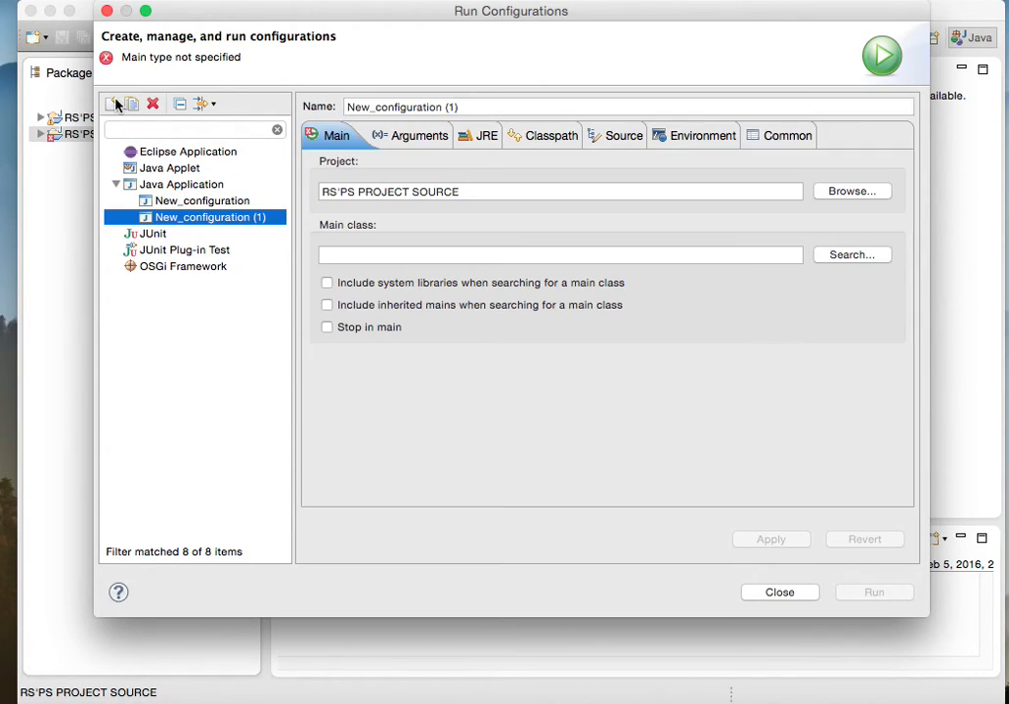
Step: Choose Server from the virtus package as the new run configuration's main class
click(875, 258)
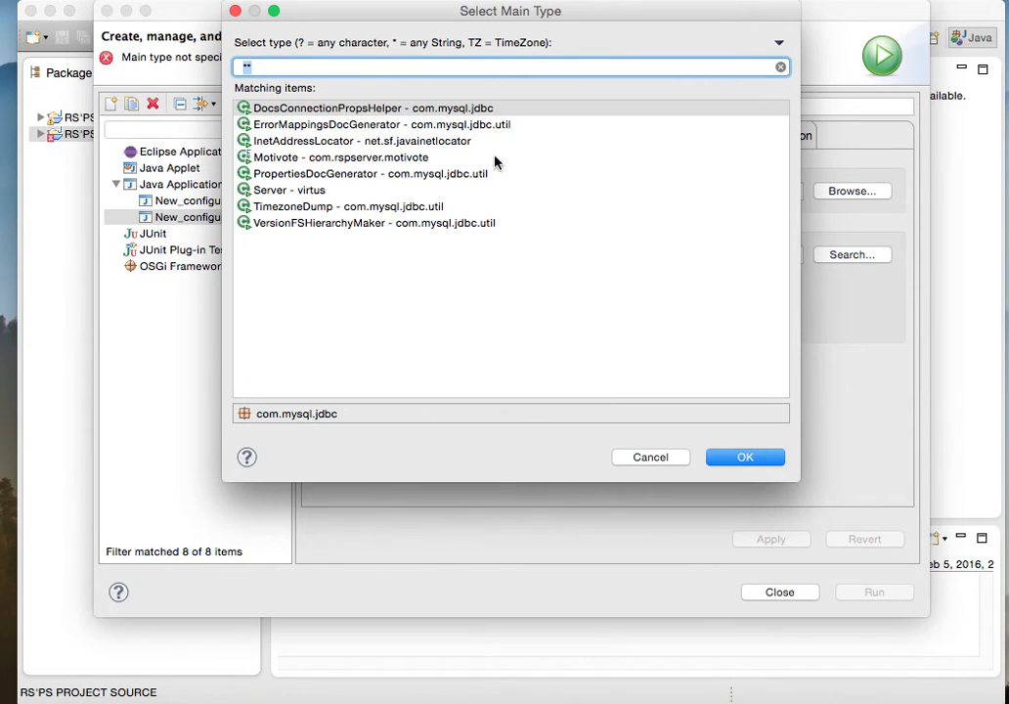
click(287, 192)
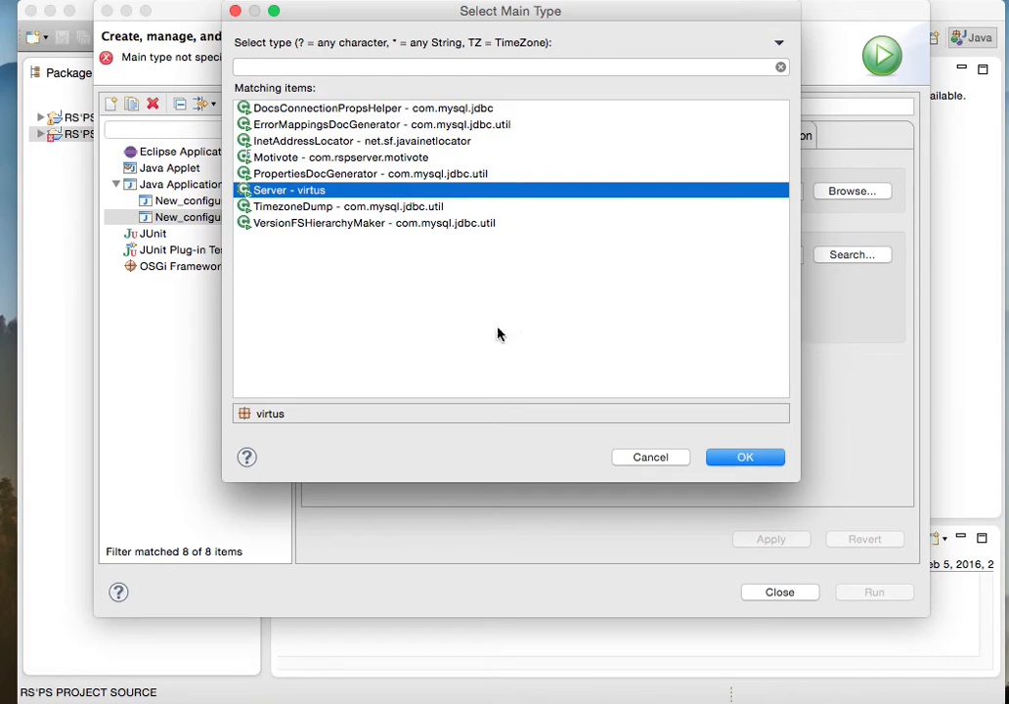
click(740, 457)
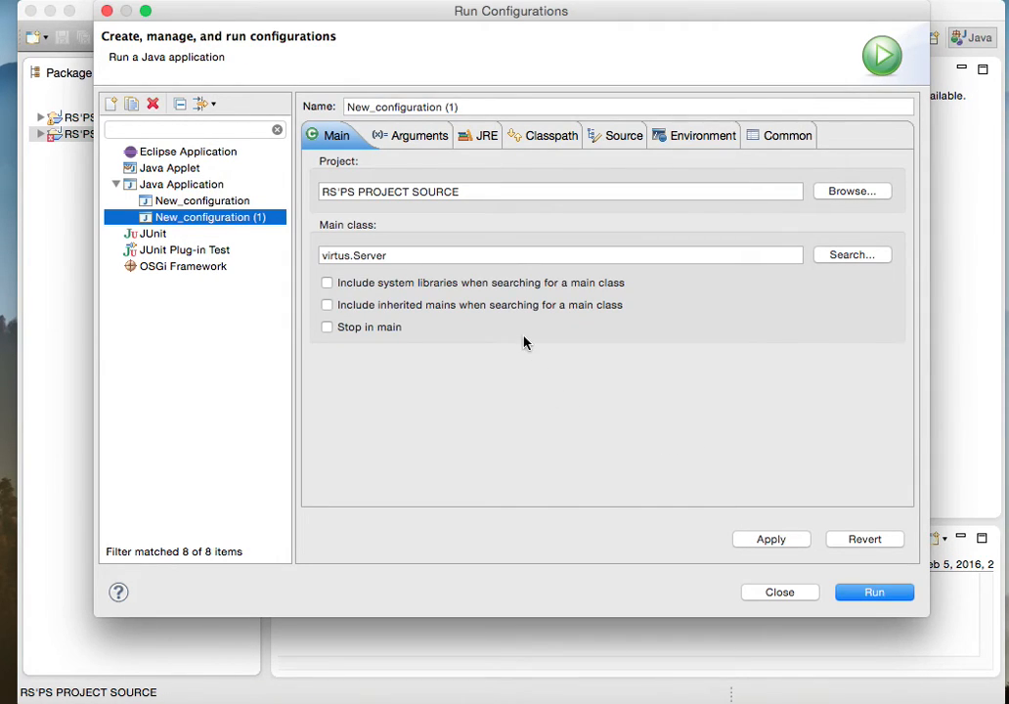
Step: Apply and run the server configuration, choosing to always launch despite project errors, and close the Virtus World window after viewing its console
click(800, 538)
click(891, 593)
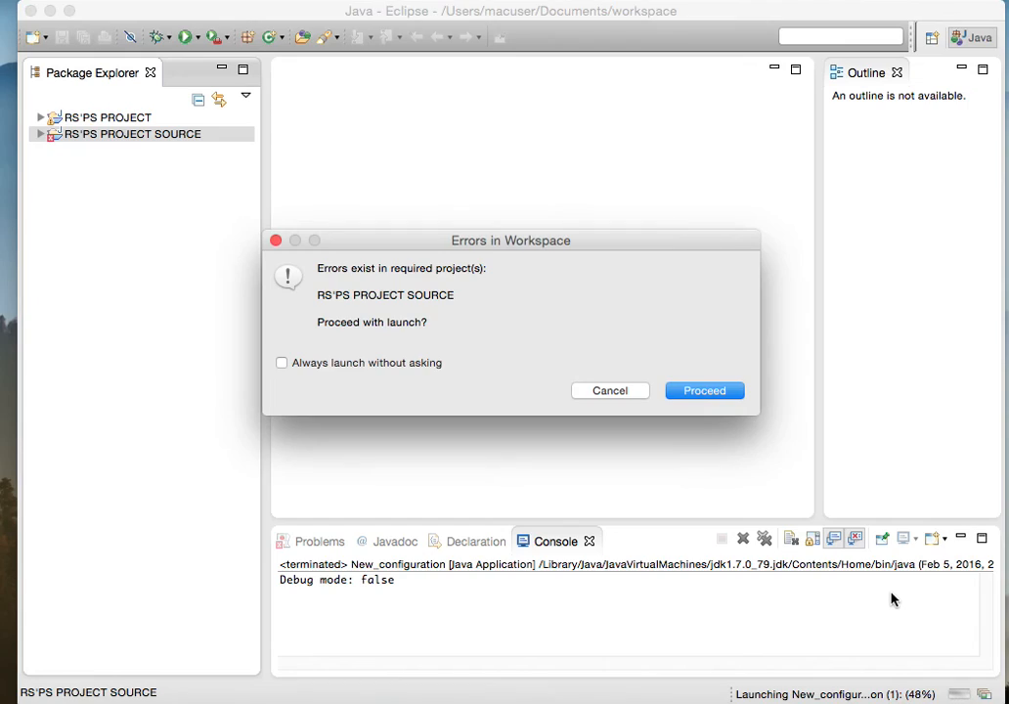
click(324, 363)
click(670, 391)
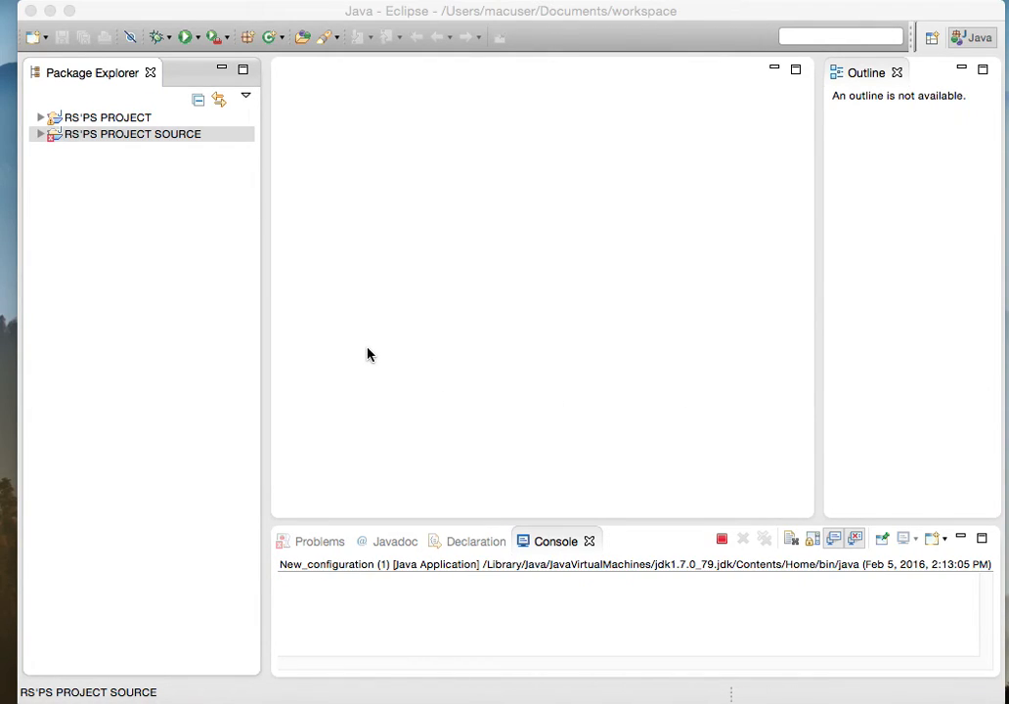
drag(355, 31, 589, 128)
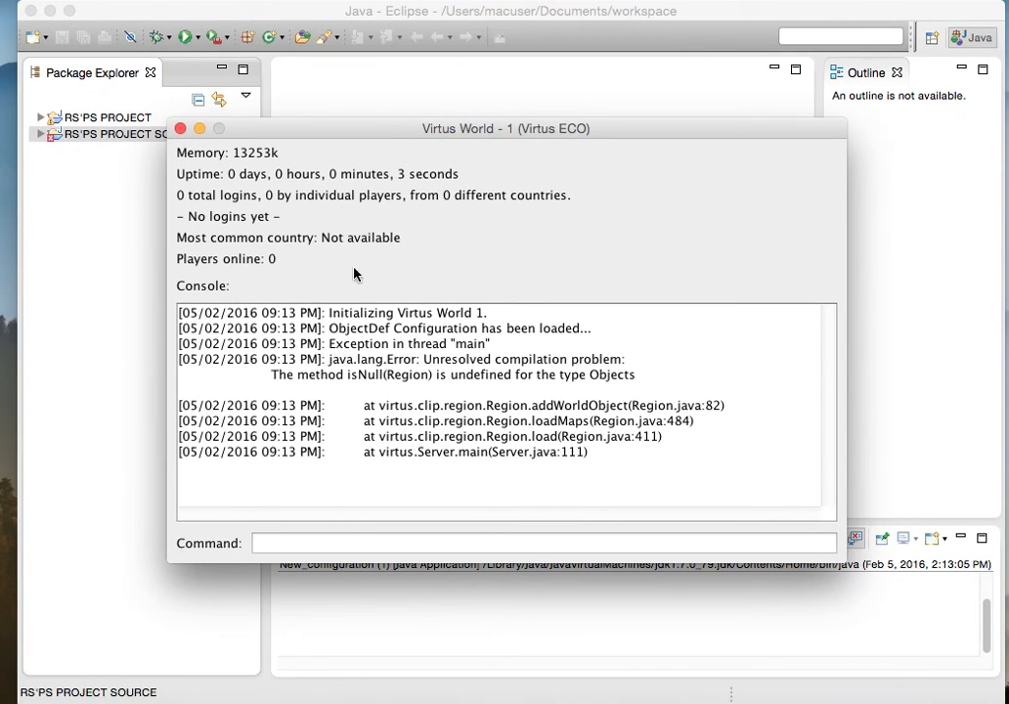
click(180, 128)
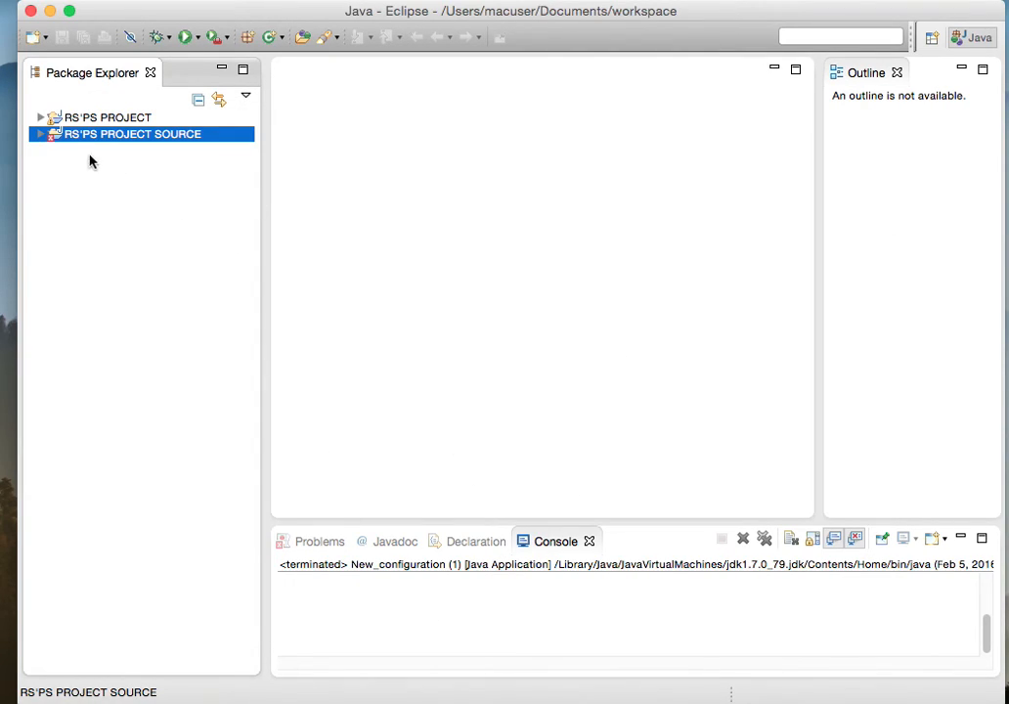